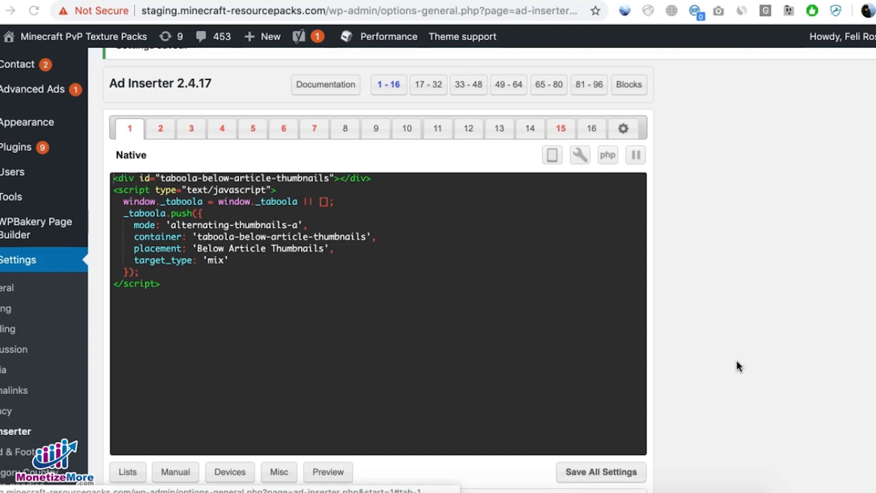
# Step: Switch to the whiteboard and draw two large blue page outlines side by side with the pencil
pyautogui.click(518, 388)
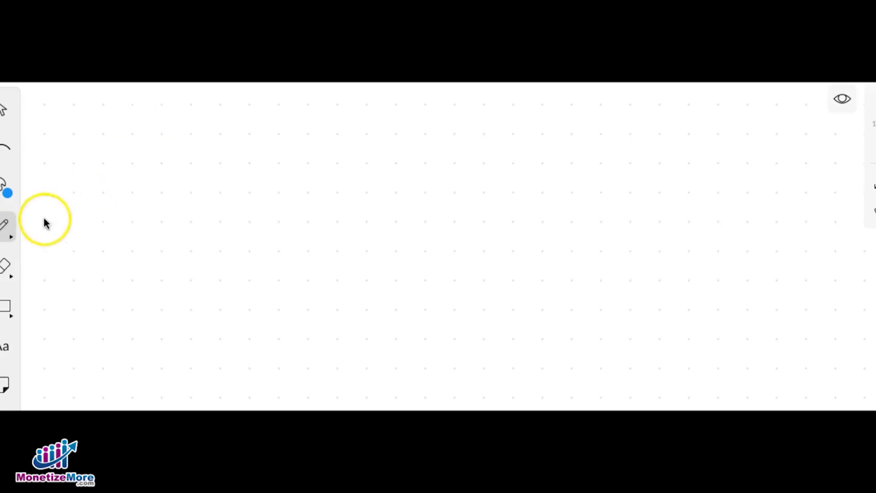
pyautogui.click(5, 226)
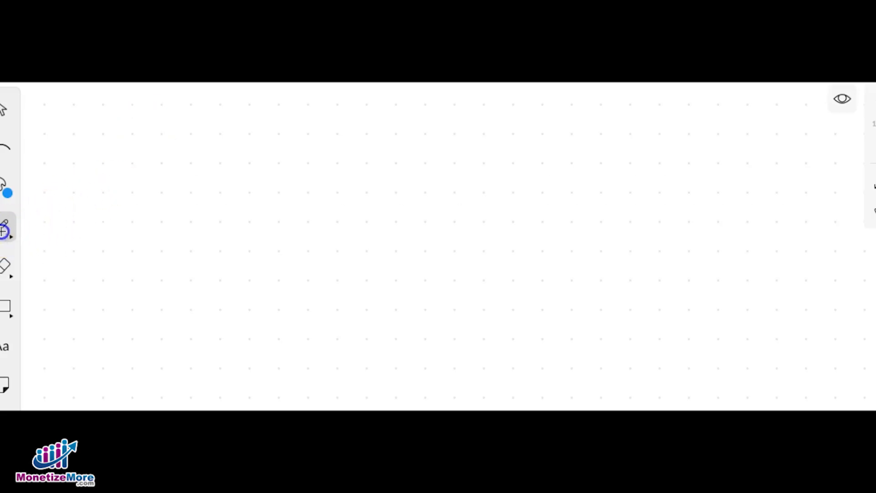
pyautogui.moveTo(90, 110)
pyautogui.mouseDown()
pyautogui.moveTo(112, 321)
pyautogui.moveTo(169, 388)
pyautogui.moveTo(342, 395)
pyautogui.moveTo(345, 184)
pyautogui.moveTo(287, 104)
pyautogui.moveTo(98, 112)
pyautogui.mouseUp()
pyautogui.moveTo(370, 109)
pyautogui.mouseDown()
pyautogui.moveTo(387, 192)
pyautogui.moveTo(401, 390)
pyautogui.moveTo(601, 384)
pyautogui.moveTo(628, 213)
pyautogui.moveTo(611, 108)
pyautogui.moveTo(380, 112)
pyautogui.mouseUp()
# Step: In green, draw a banner box atop each page outline and two stacked sidebar boxes inside the second page
pyautogui.click(4, 190)
pyautogui.click(120, 189)
pyautogui.moveTo(108, 125)
pyautogui.mouseDown()
pyautogui.moveTo(162, 178)
pyautogui.moveTo(307, 178)
pyautogui.moveTo(323, 123)
pyautogui.moveTo(114, 123)
pyautogui.mouseUp()
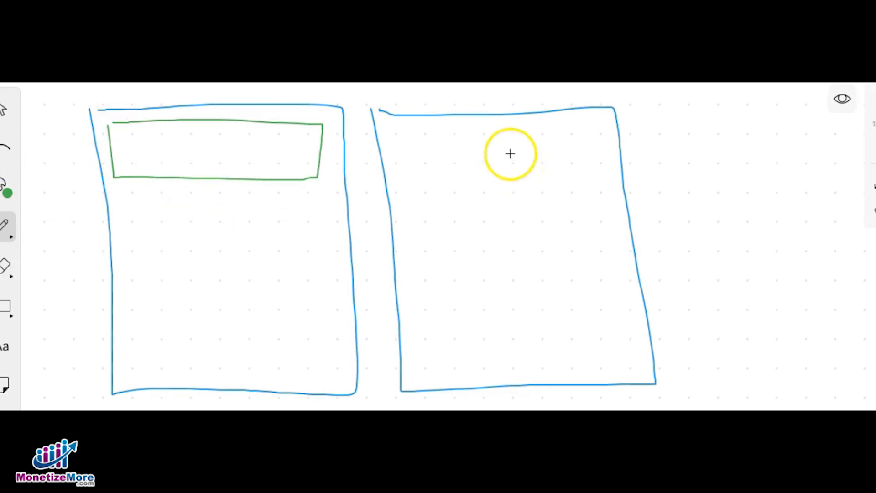
pyautogui.moveTo(403, 130)
pyautogui.mouseDown()
pyautogui.moveTo(408, 181)
pyautogui.moveTo(603, 180)
pyautogui.moveTo(540, 129)
pyautogui.moveTo(417, 131)
pyautogui.mouseUp()
pyautogui.moveTo(508, 199)
pyautogui.mouseDown()
pyautogui.moveTo(511, 220)
pyautogui.moveTo(567, 280)
pyautogui.moveTo(613, 221)
pyautogui.moveTo(515, 203)
pyautogui.mouseUp()
pyautogui.moveTo(522, 300)
pyautogui.mouseDown()
pyautogui.moveTo(526, 346)
pyautogui.moveTo(589, 377)
pyautogui.moveTo(633, 327)
pyautogui.moveTo(504, 298)
pyautogui.mouseUp()
# Step: In red, mark short strokes across the right edges of both page outlines and beside the second page's three ad boxes
pyautogui.click(8, 192)
pyautogui.click(90, 188)
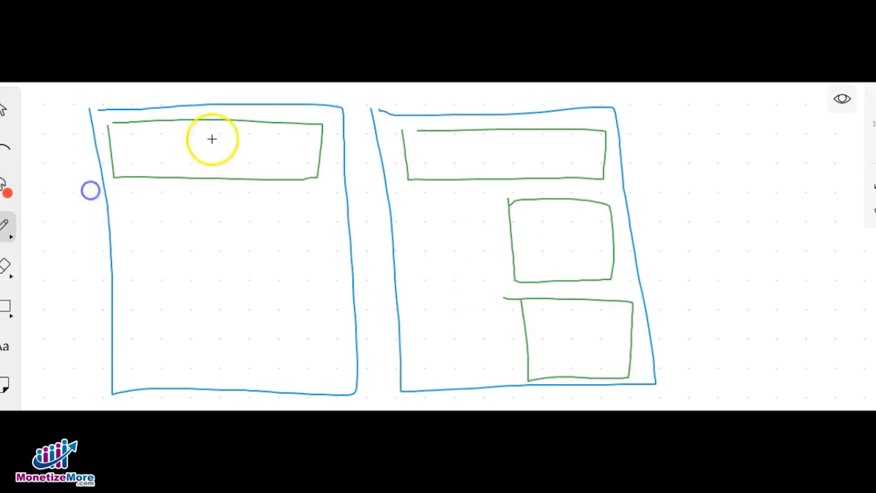
pyautogui.moveTo(345, 232); pyautogui.dragTo(368, 227)
pyautogui.moveTo(623, 248); pyautogui.dragTo(673, 238)
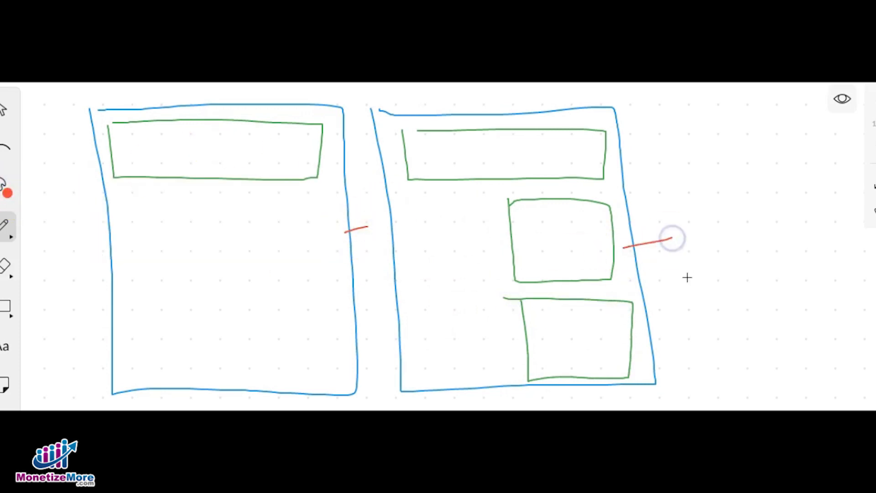
pyautogui.moveTo(331, 207); pyautogui.dragTo(352, 200)
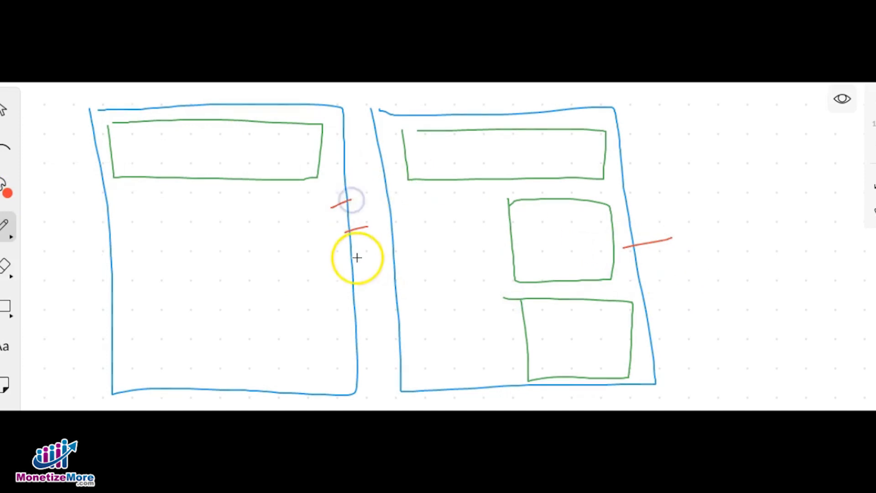
pyautogui.moveTo(622, 195); pyautogui.dragTo(664, 191)
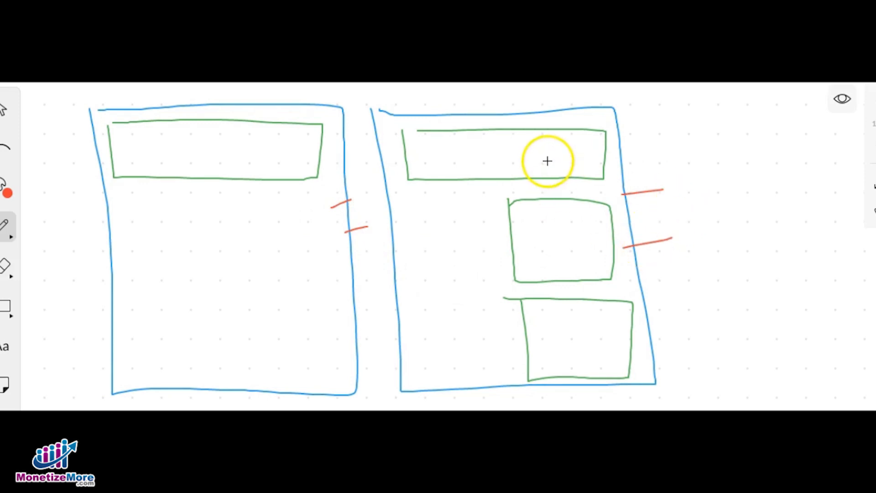
pyautogui.moveTo(605, 156); pyautogui.dragTo(638, 147)
pyautogui.moveTo(605, 234); pyautogui.dragTo(649, 231)
pyautogui.moveTo(609, 322); pyautogui.dragTo(677, 320)
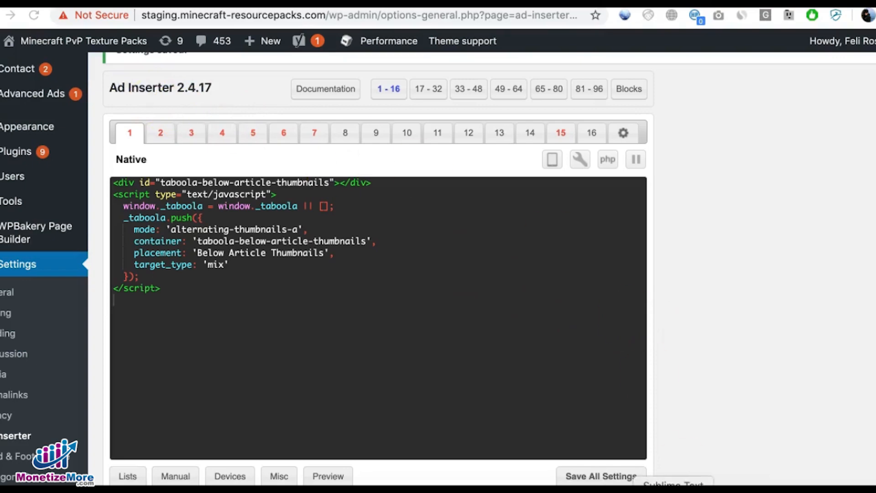
# Step: Switch to Sublime Text and compare the homepage script in Set 1 with the content script in Set 2
pyautogui.click(674, 492)
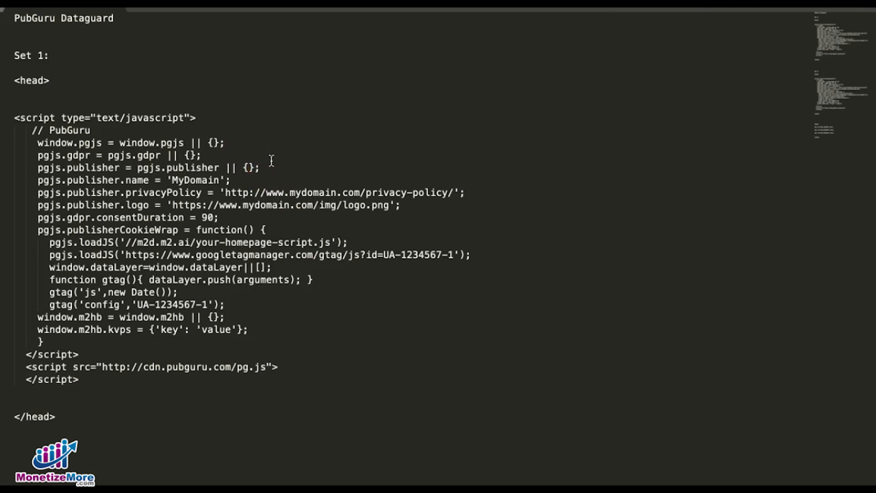
pyautogui.scroll(-5, 166, 130)
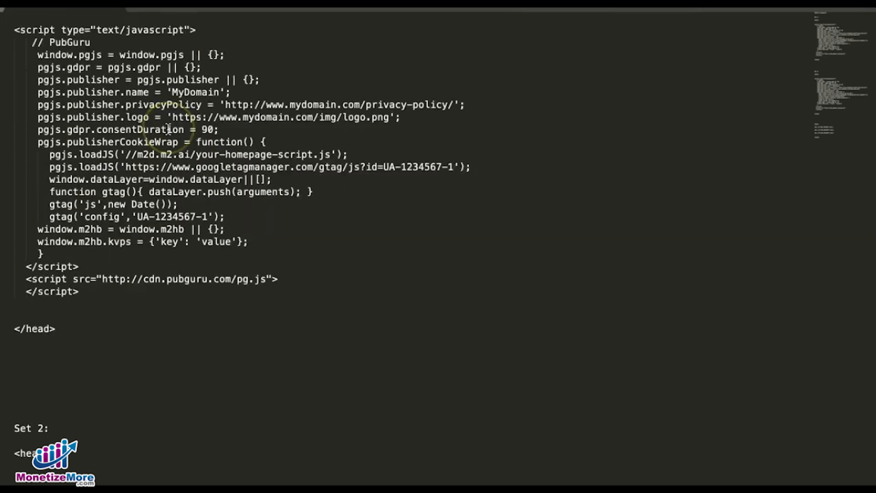
pyautogui.scroll(5, 168, 130)
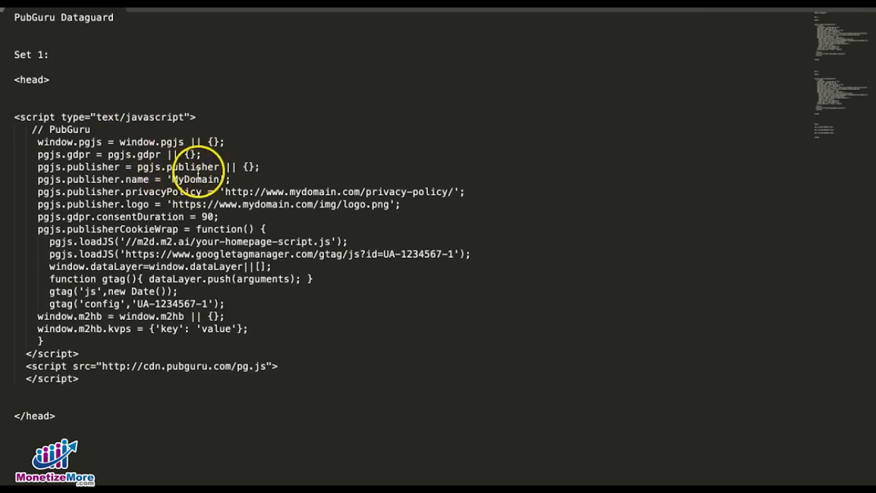
pyautogui.moveTo(226, 242); pyautogui.dragTo(302, 240)
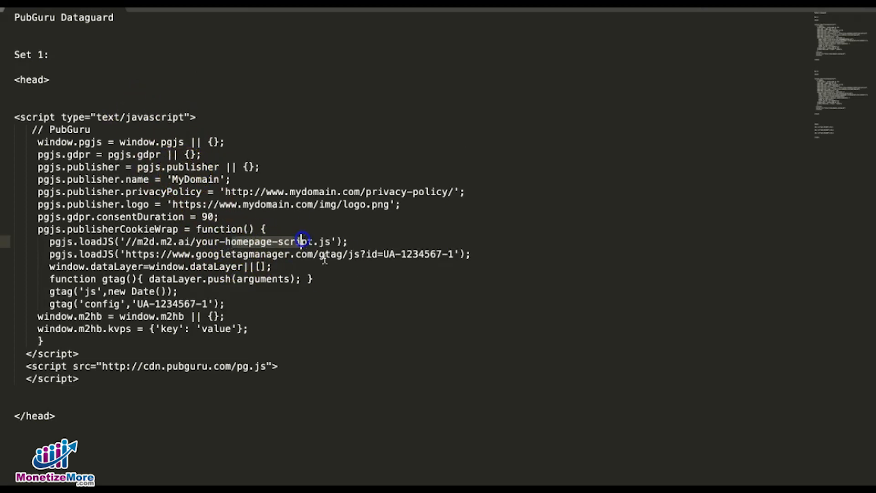
pyautogui.scroll(-10, 334, 264)
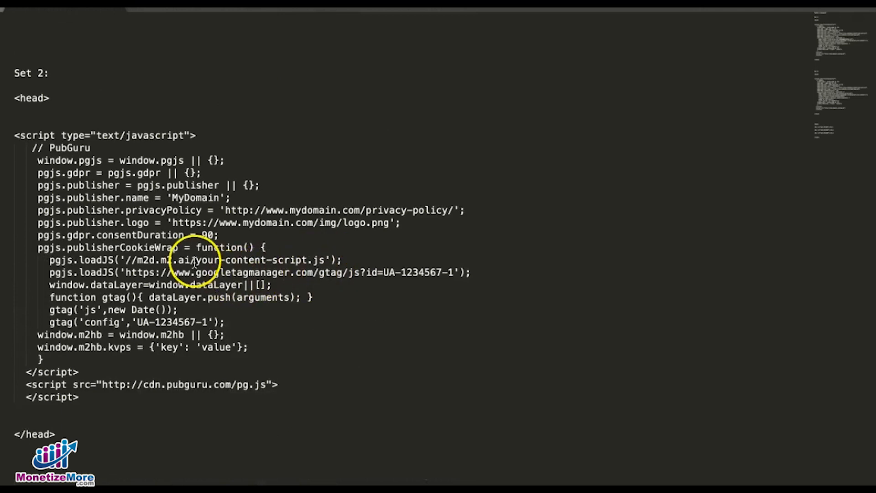
pyautogui.moveTo(223, 260); pyautogui.dragTo(305, 260)
pyautogui.scroll(8, 440, 290)
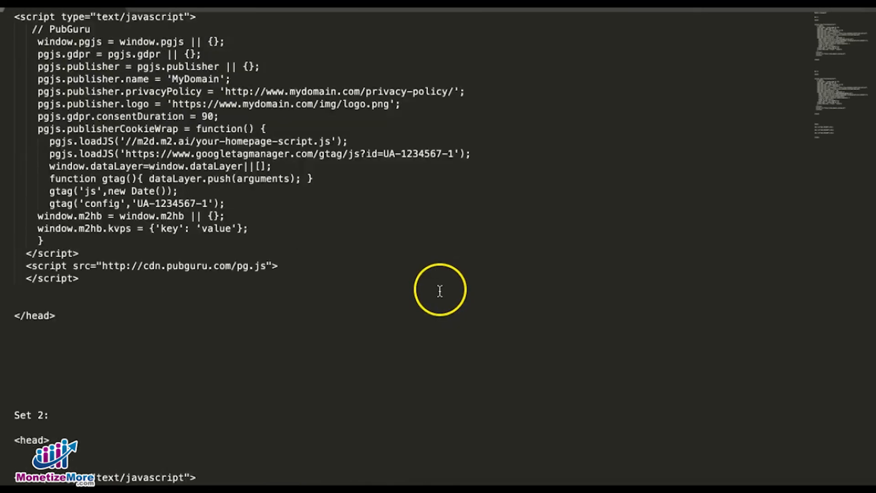
pyautogui.scroll(2, 440, 290)
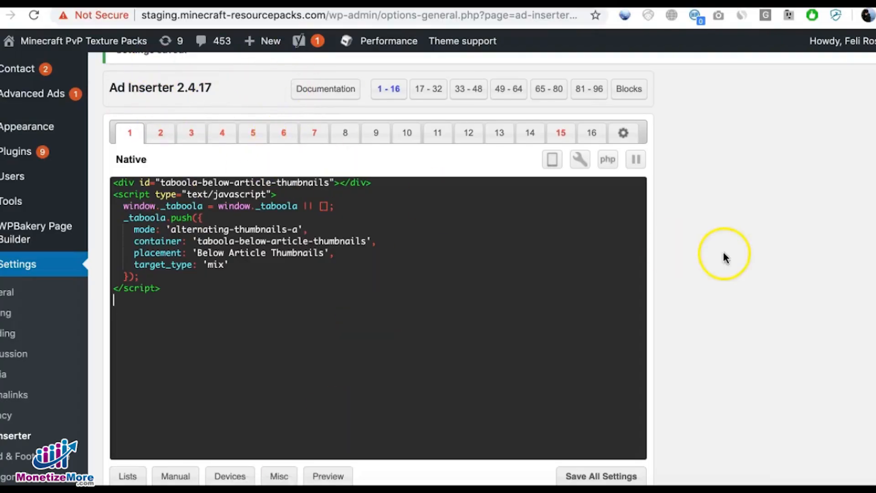
# Step: Switch back to Ad Inserter and open the HTML page header code editor in its general settings
pyautogui.click(625, 135)
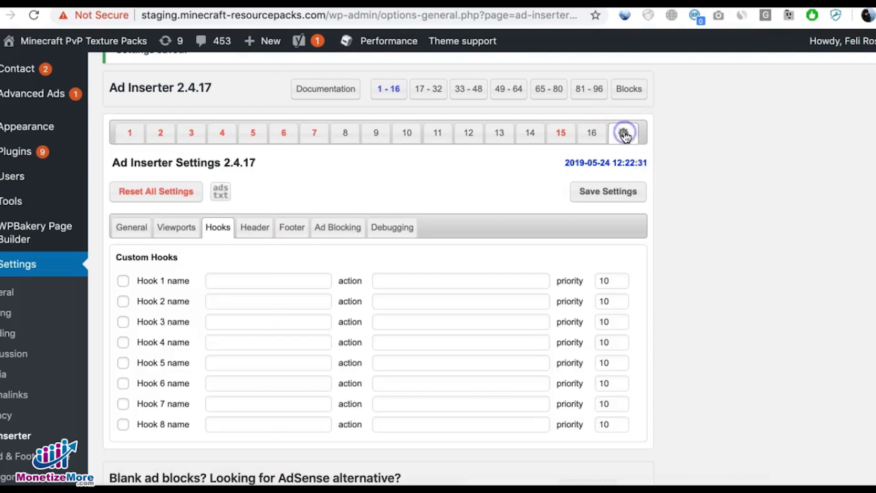
pyautogui.click(246, 228)
pyautogui.scroll(-3, 480, 217)
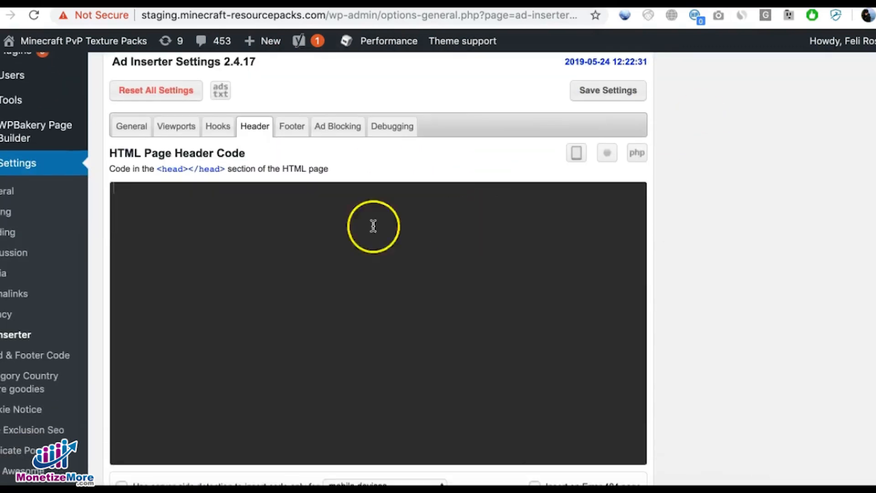
pyautogui.click(453, 370)
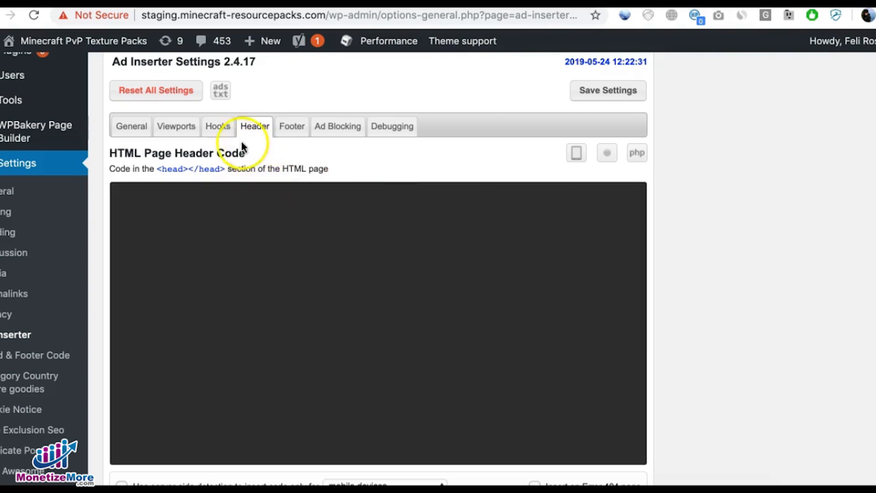
# Step: Enable custom Hook 1 with the name <Header> and the action wp_head, then save the settings
pyautogui.click(218, 132)
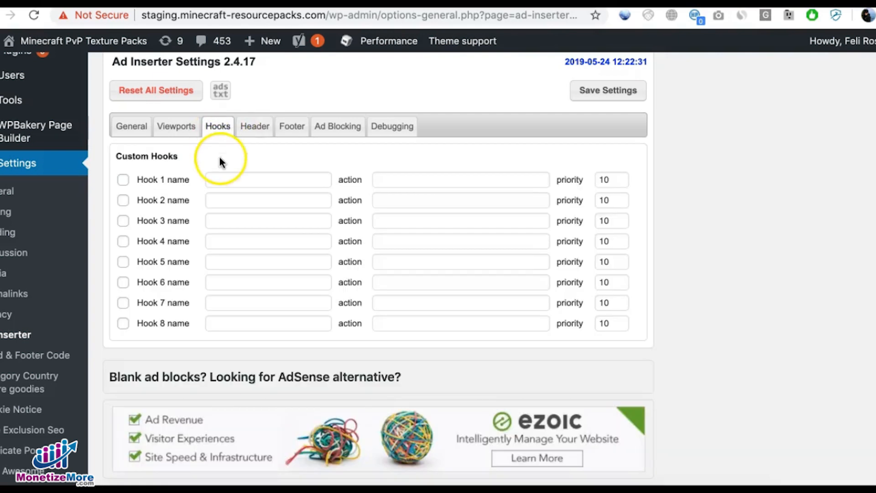
pyautogui.click(122, 180)
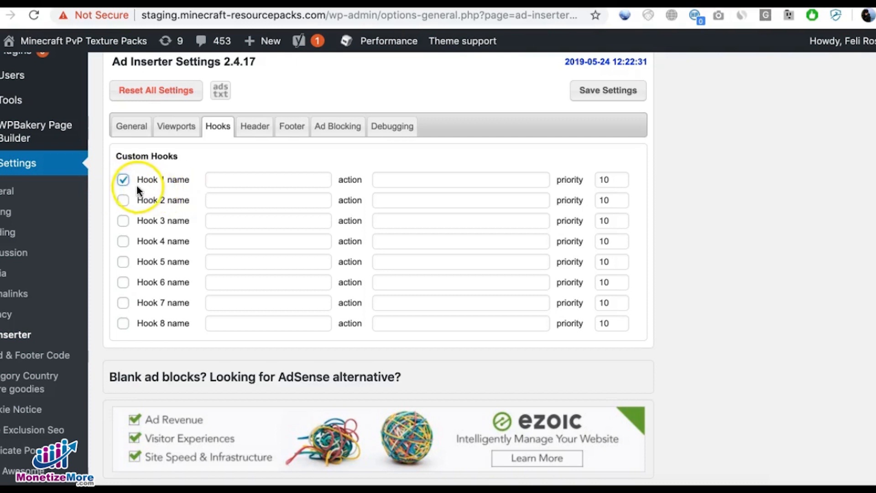
pyautogui.click(236, 184)
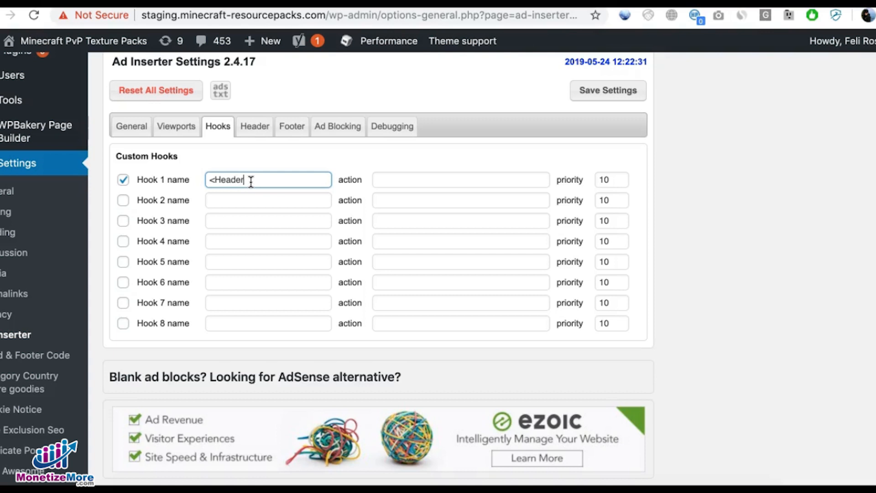
pyautogui.write('<Header>')
pyautogui.click(375, 179)
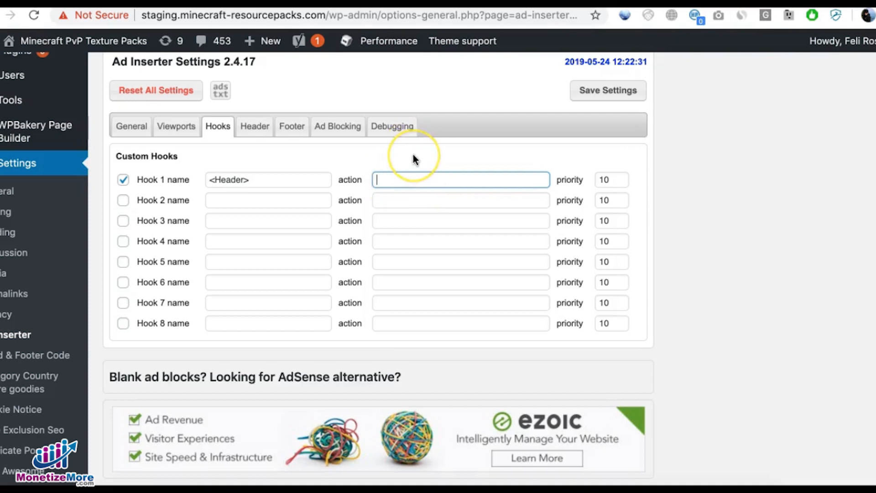
pyautogui.write('wp')
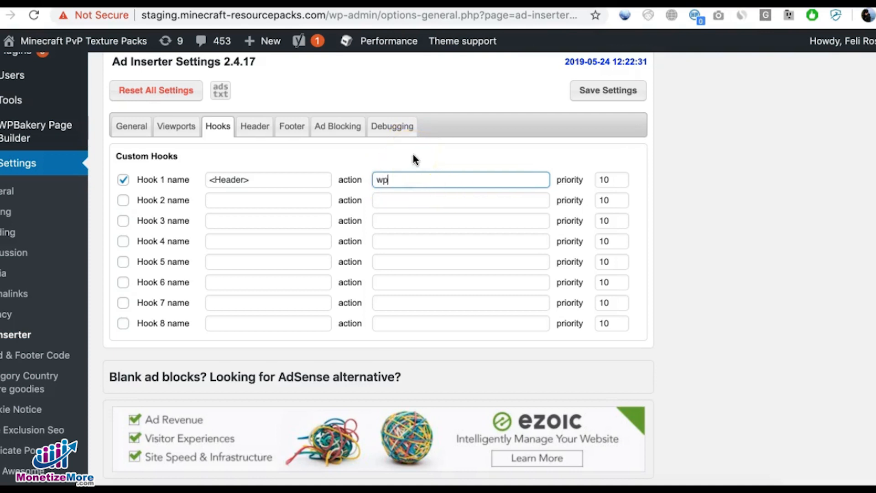
pyautogui.write('_head')
pyautogui.scroll(1, 413, 154)
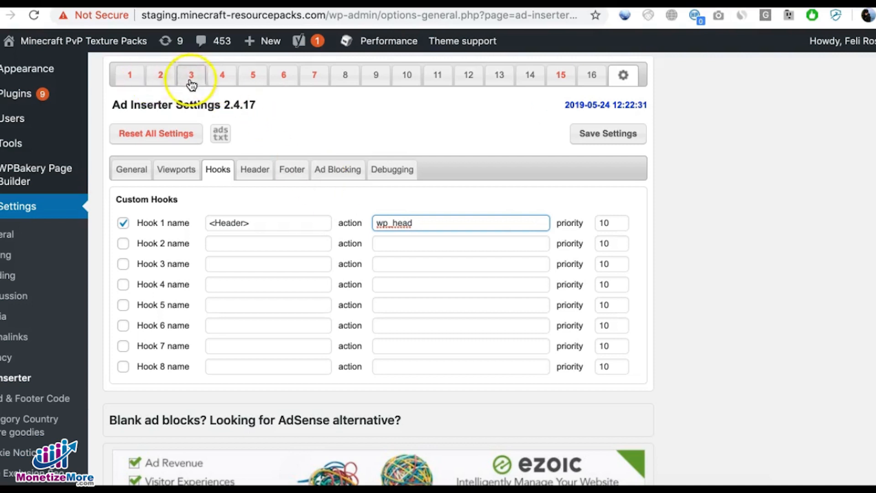
pyautogui.click(608, 137)
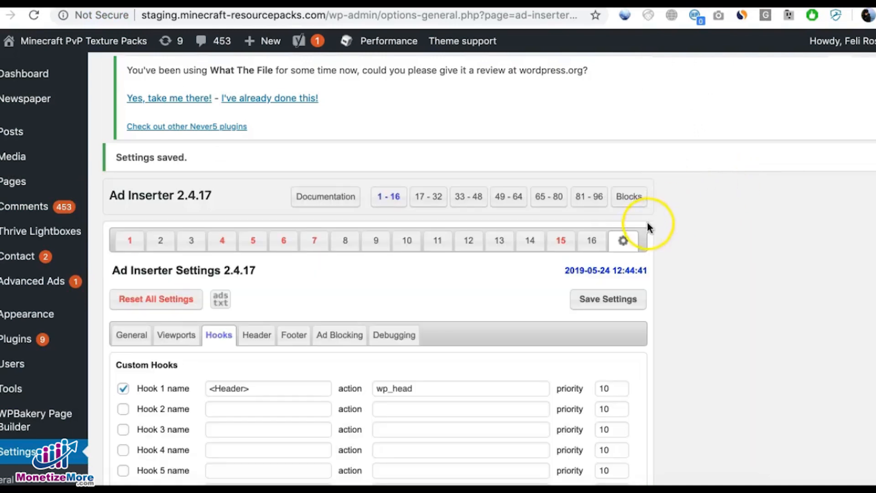
# Step: Review the Taboola code in block 1 and the page types selected for it
pyautogui.scroll(-3, 677, 276)
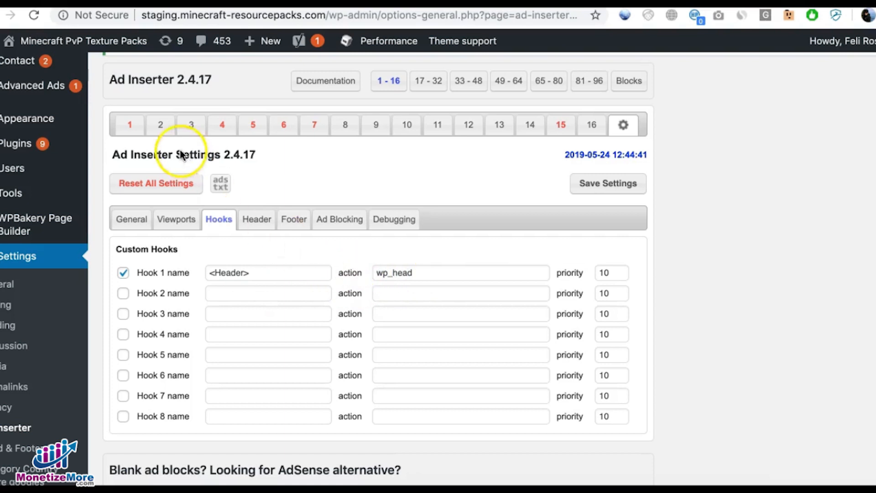
pyautogui.click(135, 130)
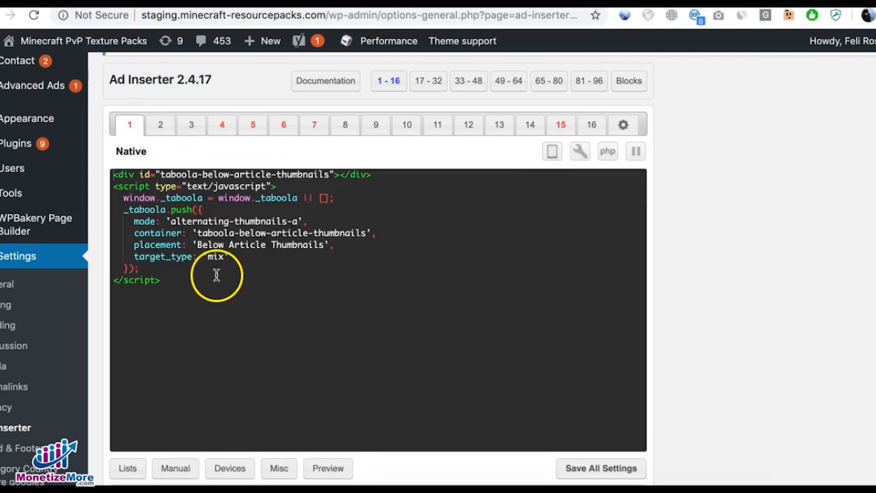
pyautogui.scroll(-2, 218, 282)
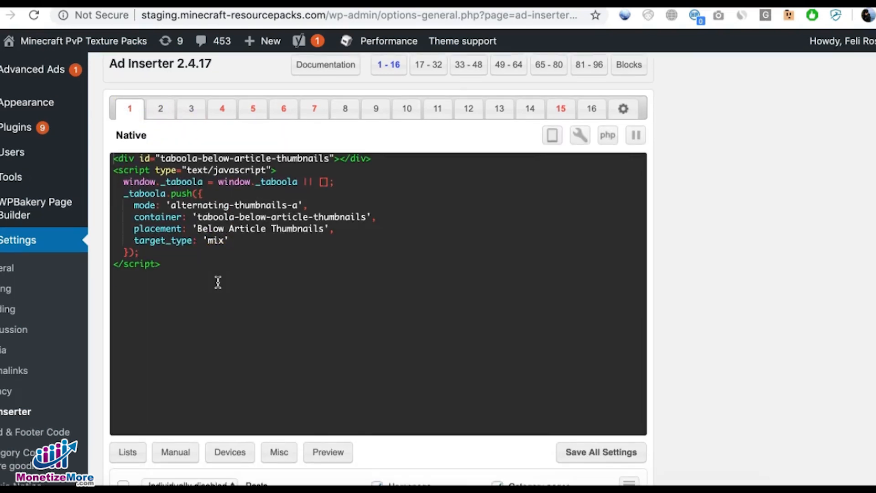
pyautogui.scroll(-1, 169, 271)
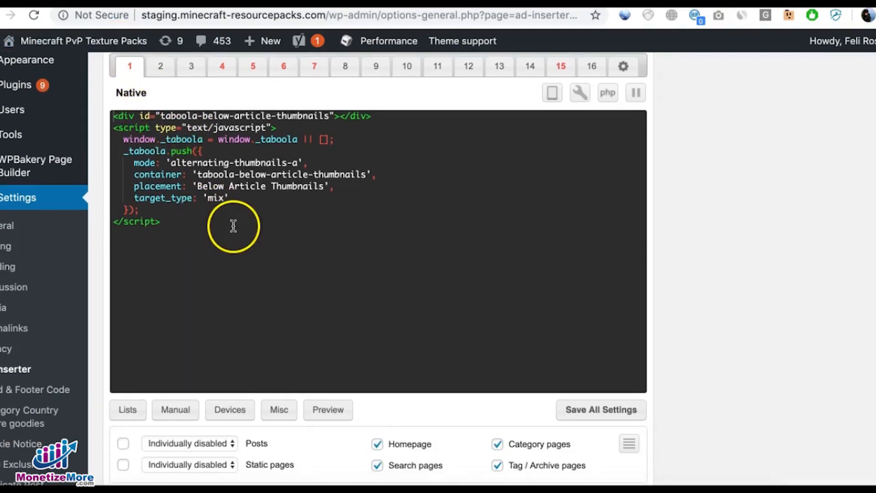
pyautogui.scroll(2, 265, 258)
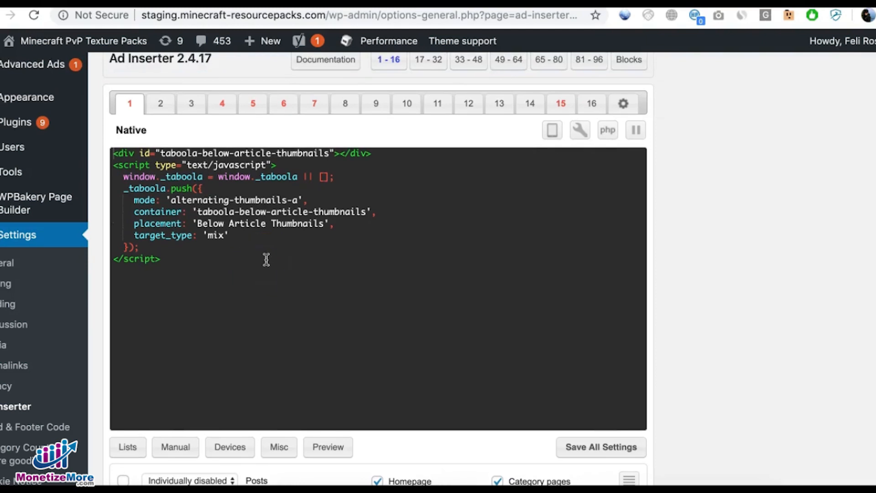
pyautogui.scroll(1, 267, 260)
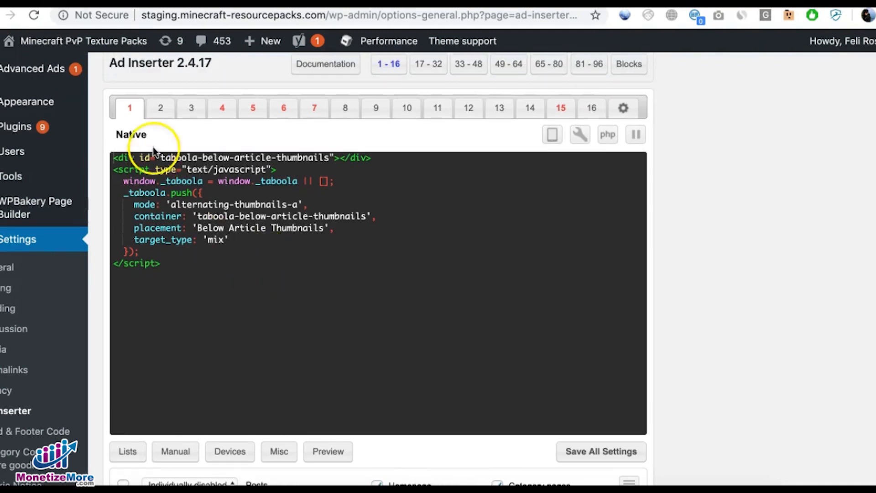
# Step: Copy the full Set 1 PubGuru script from Sublime Text, without the head tags, into the empty code editor of block 2
pyautogui.click(160, 110)
pyautogui.click(184, 167)
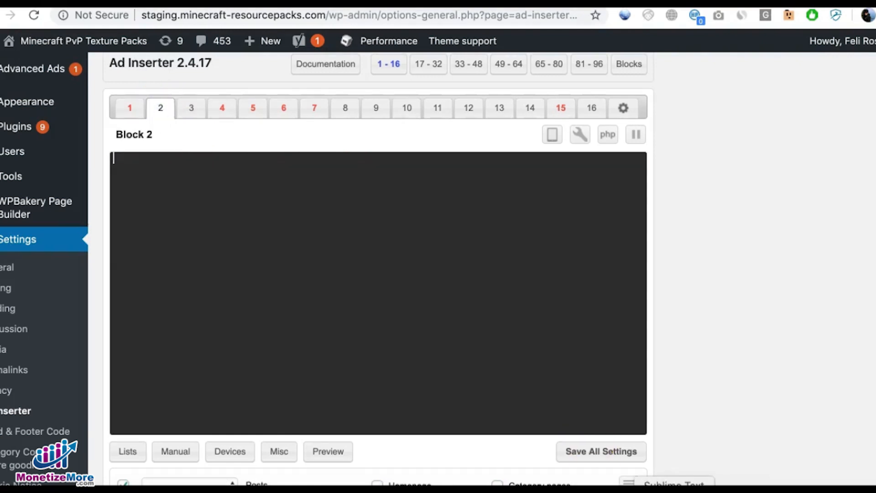
pyautogui.click(667, 485)
pyautogui.click(15, 112)
pyautogui.moveTo(15, 110); pyautogui.dragTo(212, 373)
pyautogui.press('super+c')
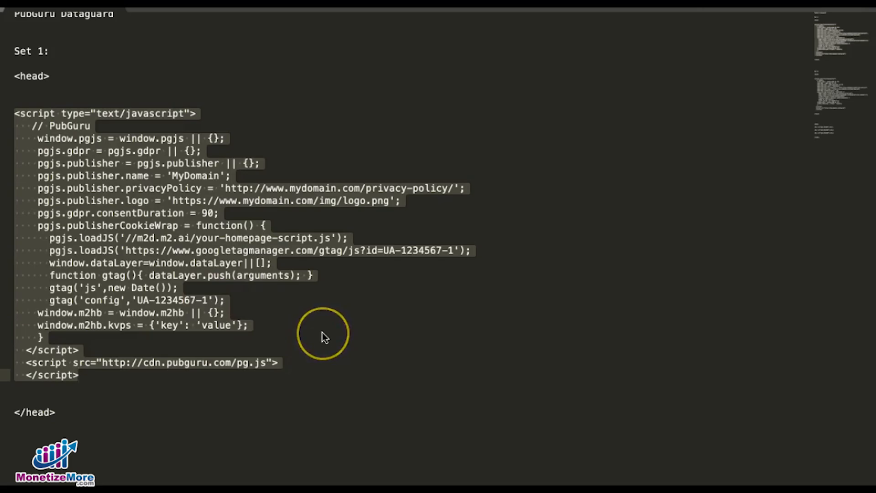
pyautogui.press('super+Tab')
pyautogui.click(193, 173)
pyautogui.press('super+v')
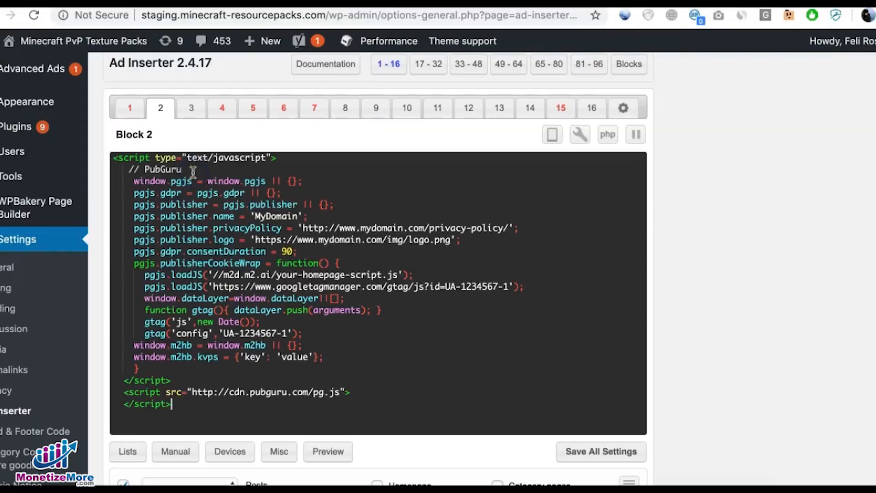
# Step: Set block 2, which holds the homepage script, to show on the Homepage and disable it for Posts
pyautogui.moveTo(309, 277); pyautogui.dragTo(400, 274)
pyautogui.click(413, 337)
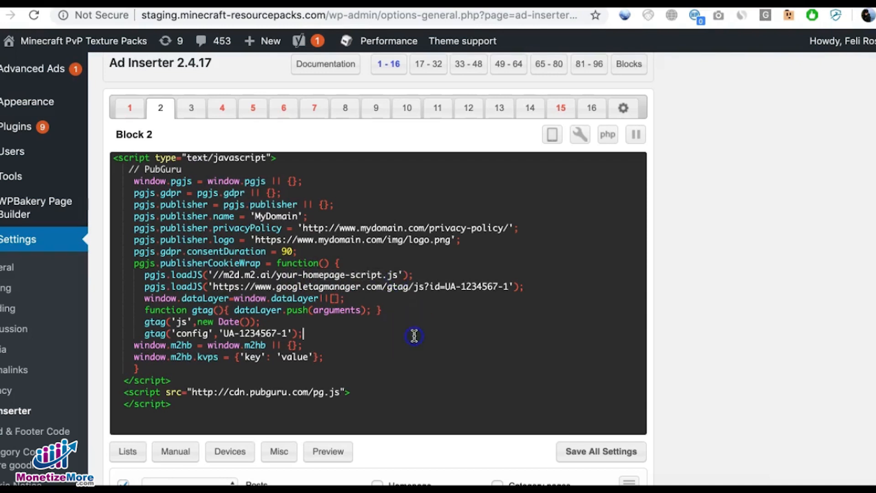
pyautogui.scroll(-2, 414, 336)
pyautogui.scroll(-3, 413, 335)
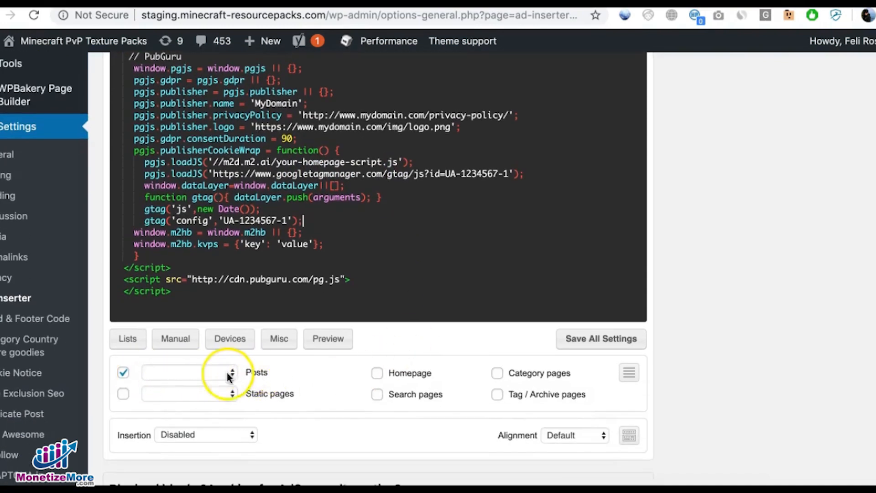
pyautogui.click(125, 379)
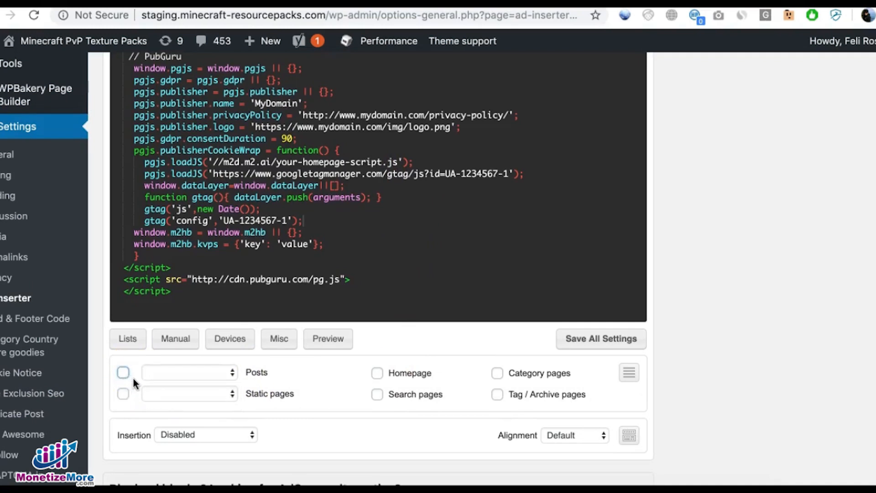
pyautogui.click(377, 377)
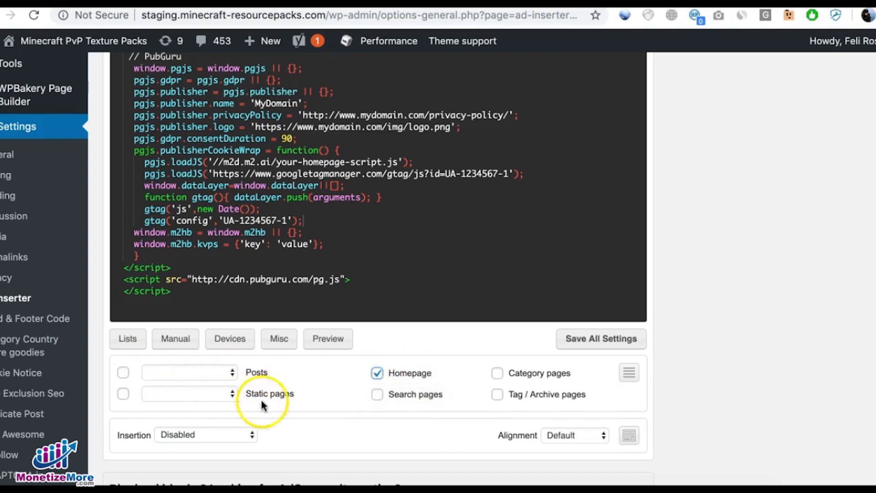
# Step: Set the insertion of block 2 to the custom <Header> hook
pyautogui.scroll(-2, 322, 417)
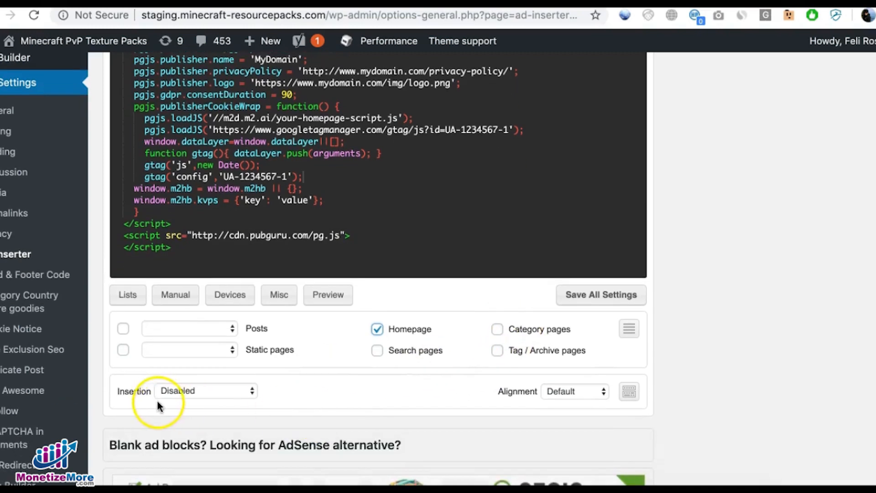
pyautogui.click(179, 392)
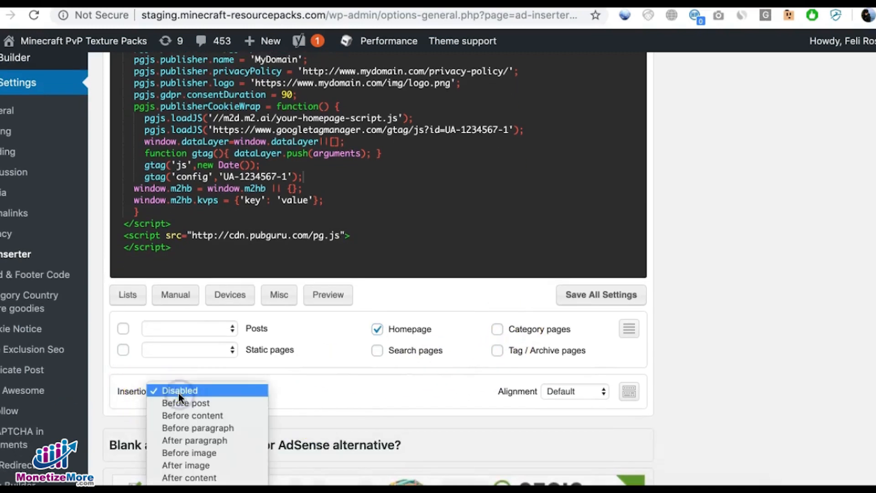
pyautogui.scroll(-5, 196, 420)
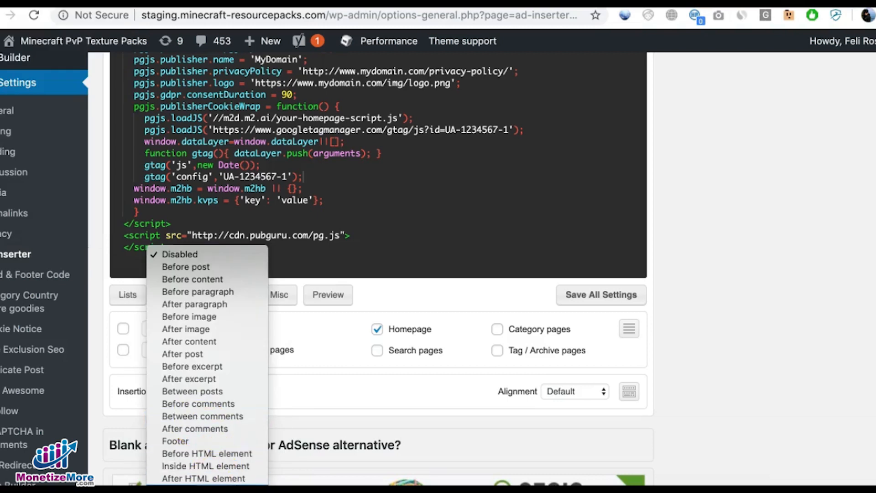
pyautogui.click(168, 407)
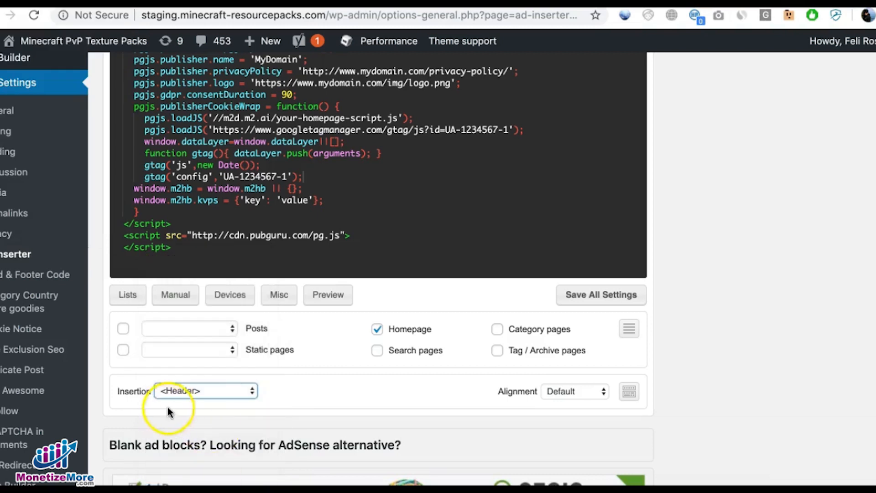
pyautogui.click(191, 393)
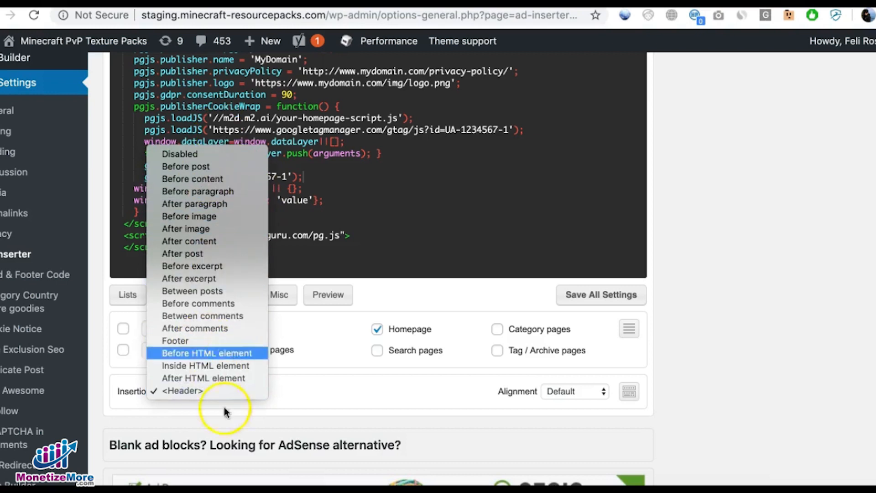
pyautogui.click(219, 391)
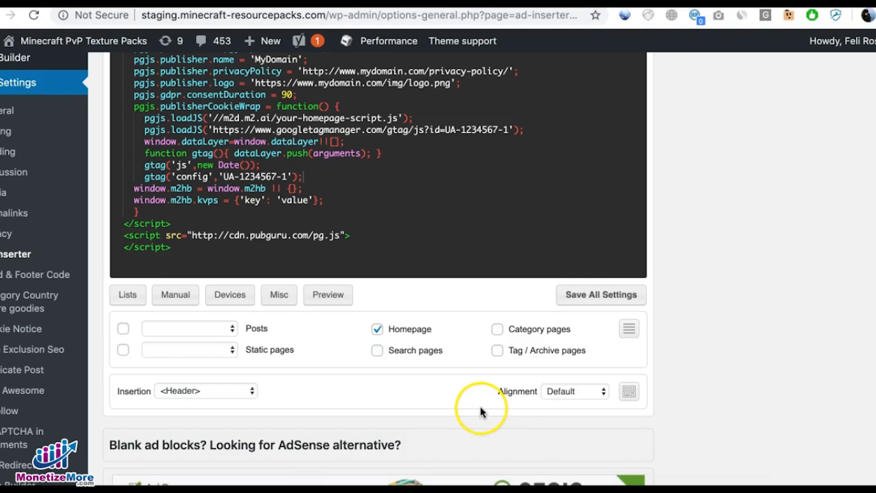
# Step: Copy the full Set 2 PubGuru script from Sublime Text, without the head tags, into the empty code editor of block 3
pyautogui.scroll(3, 478, 407)
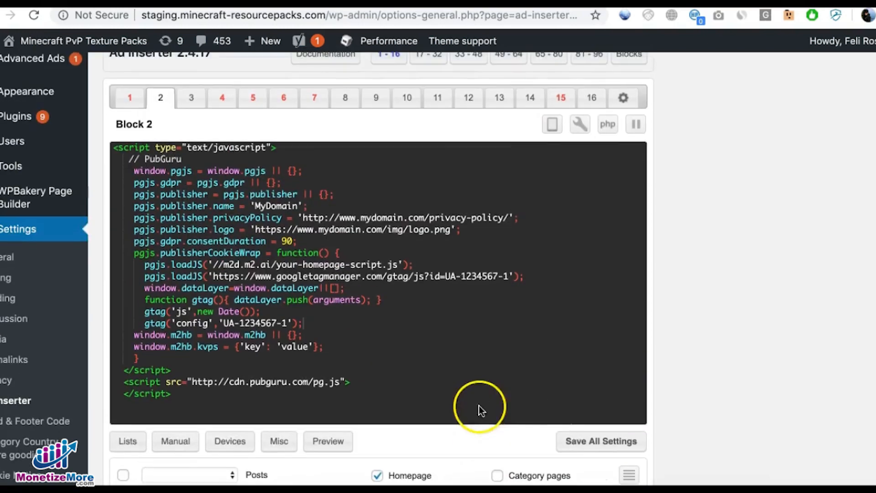
pyautogui.click(189, 98)
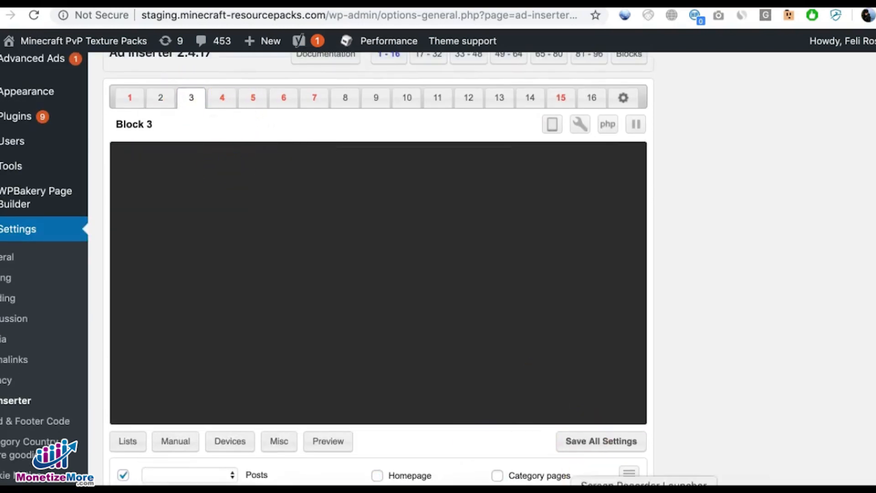
pyautogui.click(676, 491)
pyautogui.scroll(-10, 260, 269)
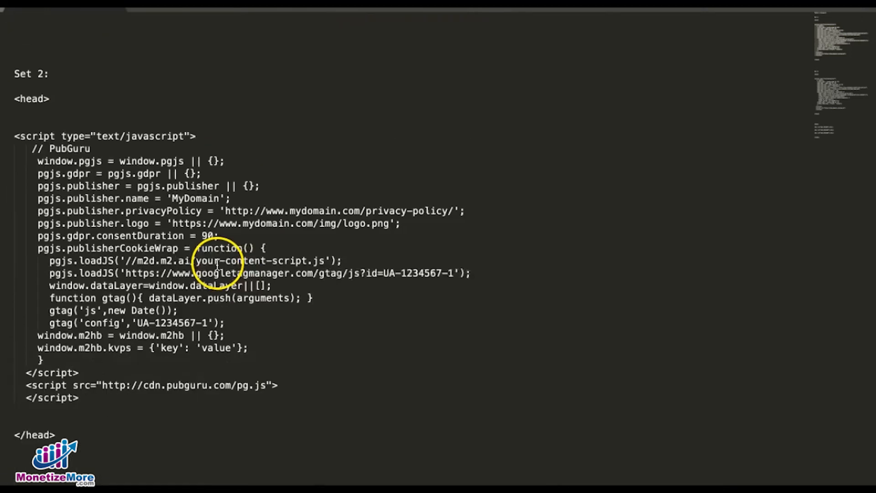
pyautogui.moveTo(15, 122); pyautogui.dragTo(125, 385)
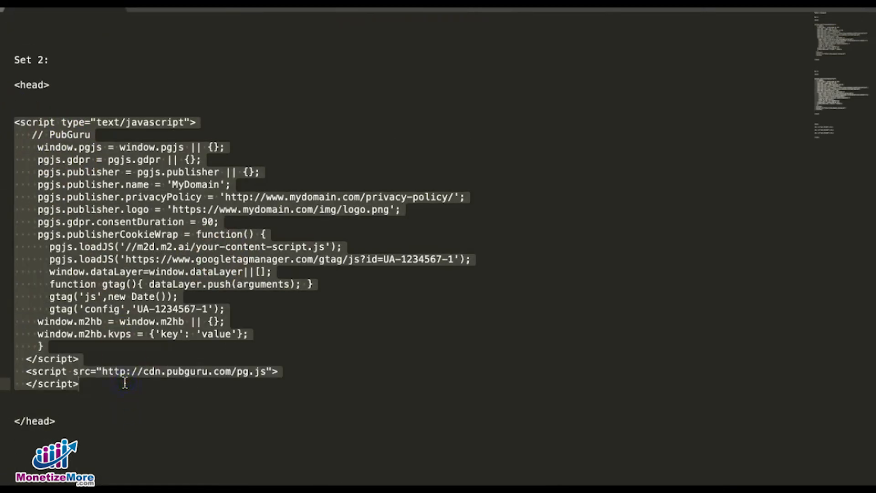
pyautogui.press('super+c')
pyautogui.press('super+Tab')
pyautogui.press('super+v')
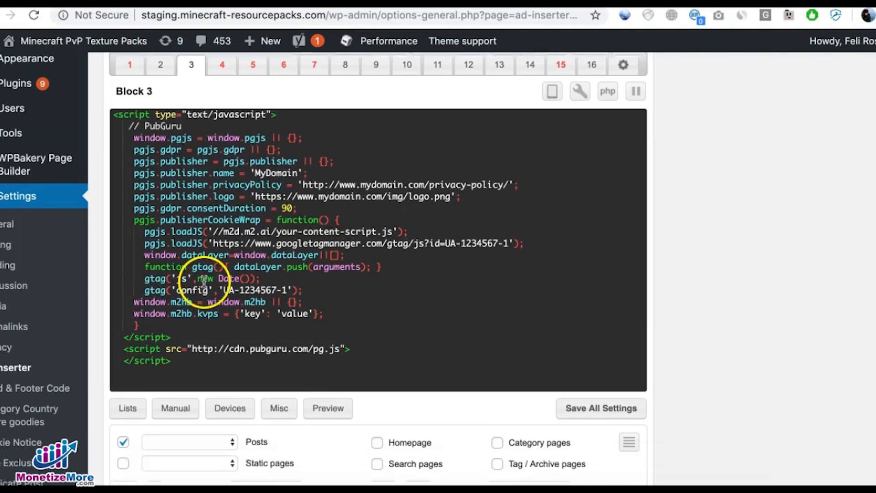
# Step: Enable block 3 for Category pages, Tag / Archive pages and Search pages in addition to Posts
pyautogui.scroll(-2, 204, 280)
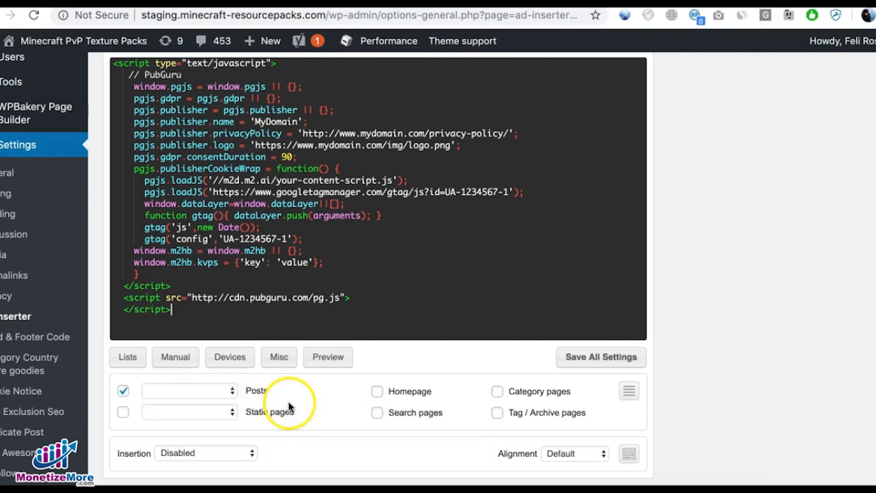
pyautogui.click(499, 392)
pyautogui.click(497, 413)
pyautogui.click(377, 413)
pyautogui.scroll(-2, 339, 422)
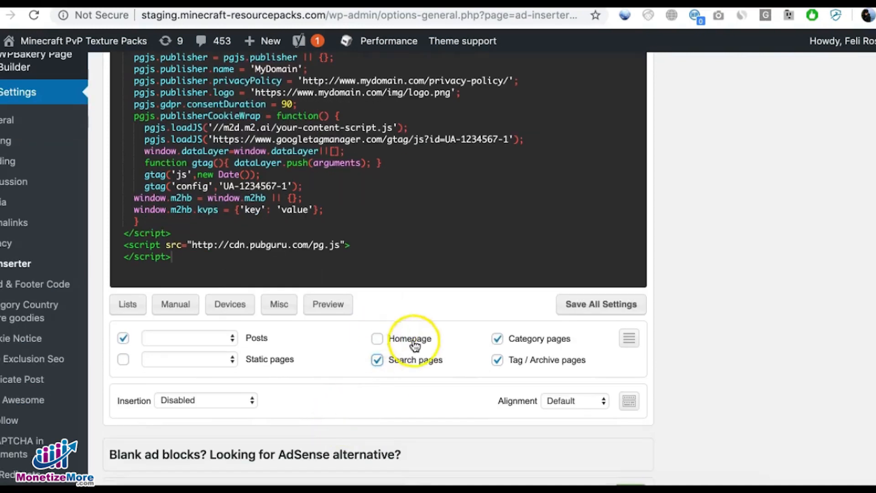
# Step: Set the insertion of block 3 to the custom <Header> hook
pyautogui.scroll(-1, 438, 382)
pyautogui.click(224, 374)
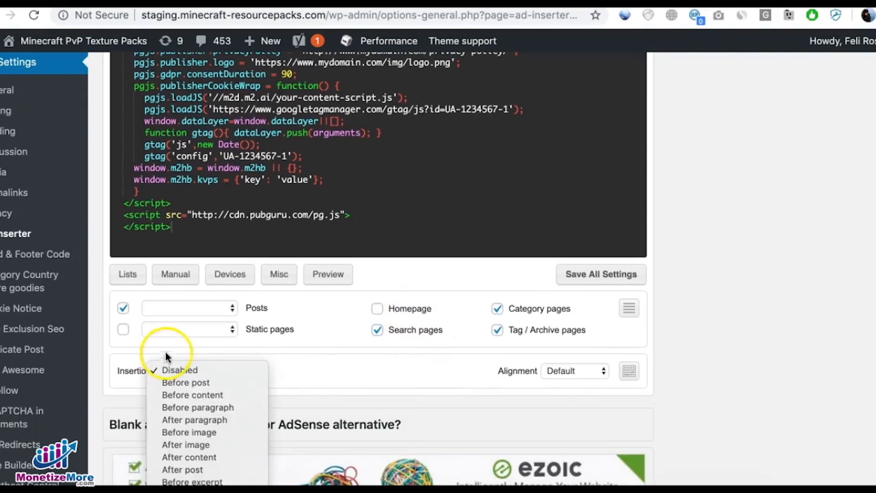
pyautogui.click(245, 371)
pyautogui.click(245, 372)
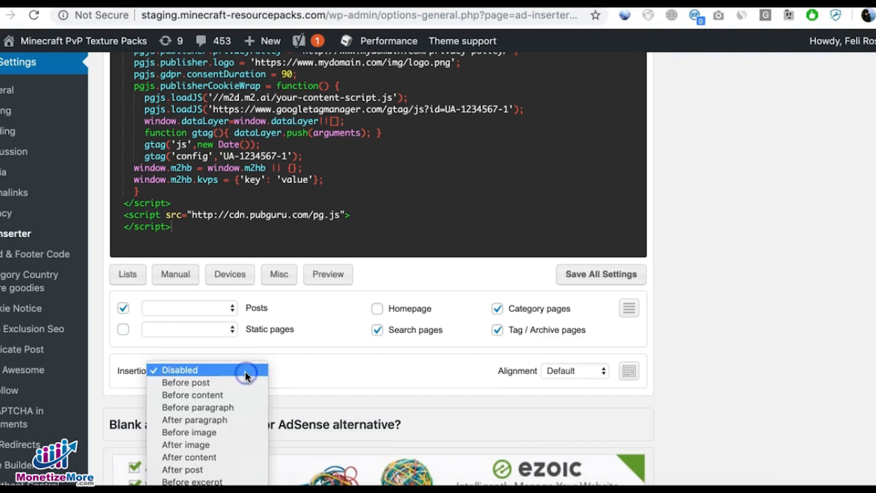
pyautogui.scroll(-5, 245, 374)
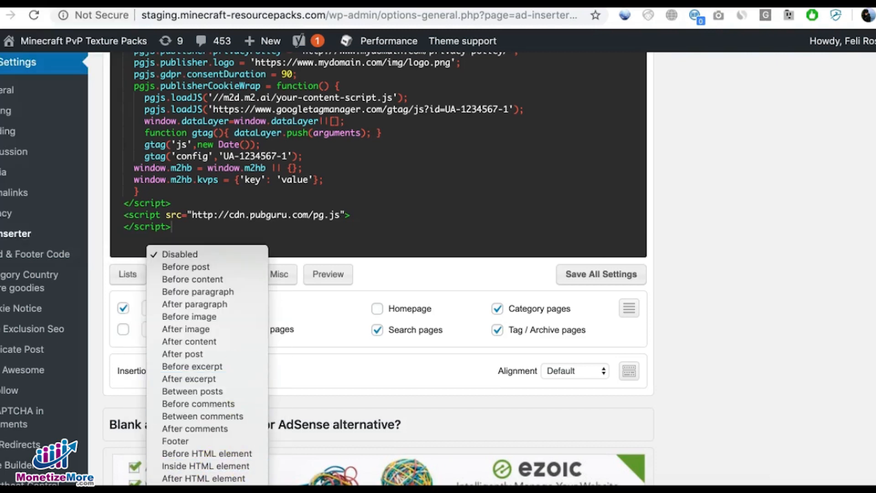
pyautogui.click(272, 437)
pyautogui.click(337, 376)
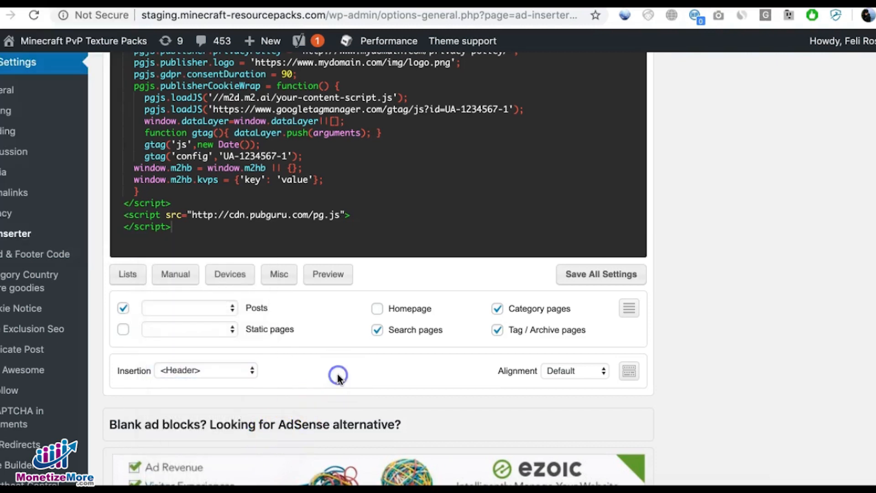
# Step: Copy the ad1_728x90 div line from the body section in Sublime Text into the empty code editor of block 4
pyautogui.scroll(5, 337, 371)
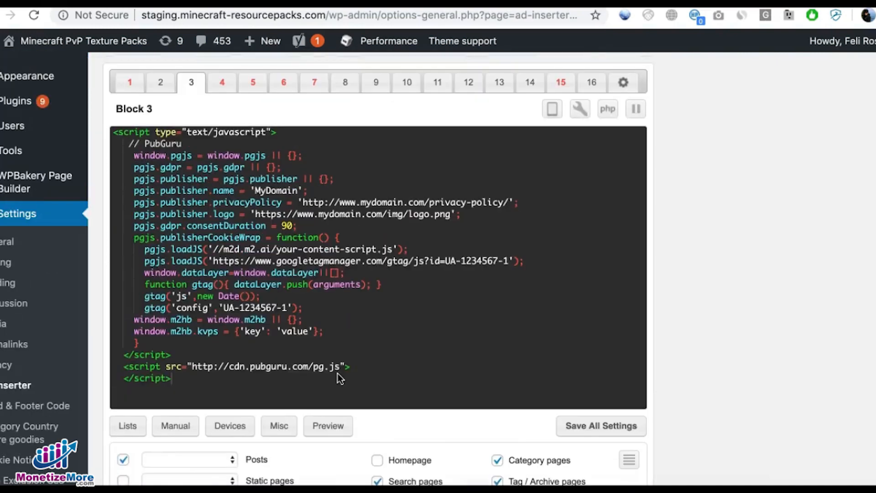
pyautogui.click(211, 92)
pyautogui.click(409, 217)
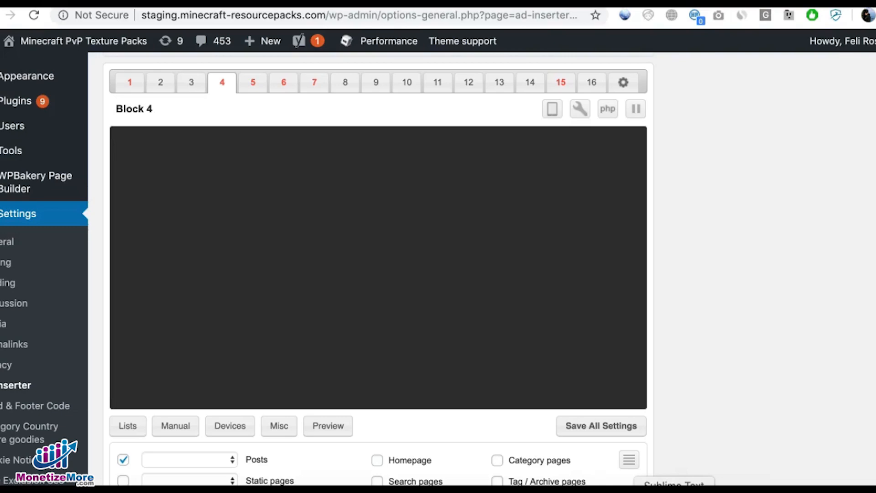
pyautogui.click(675, 492)
pyautogui.scroll(-5, 310, 338)
pyautogui.moveTo(185, 309); pyautogui.dragTo(10, 307)
pyautogui.hotkey('ctrl', 'c')
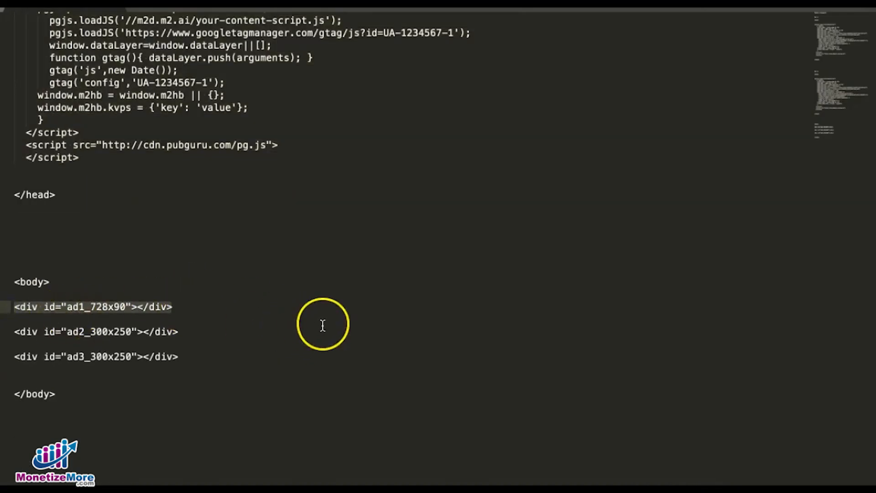
pyautogui.press('super+Tab')
pyautogui.click(172, 141)
pyautogui.press('super+v')
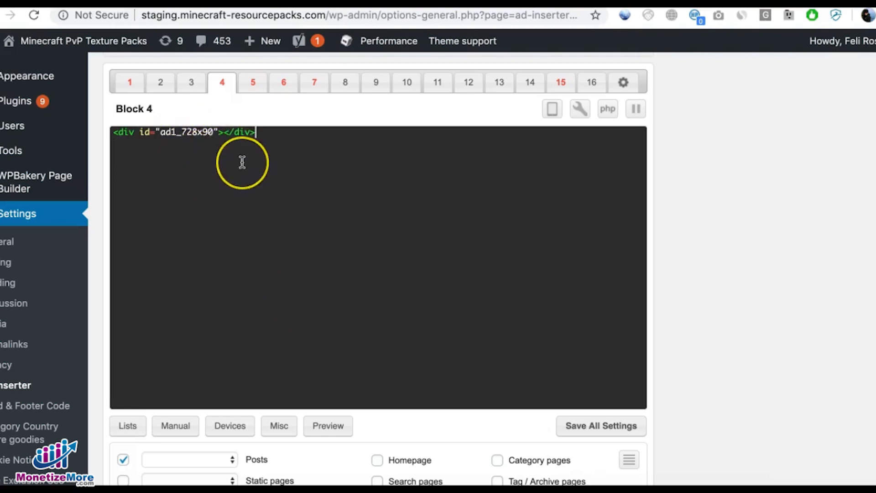
# Step: Disable block 4 for Posts and enable it for the Homepage
pyautogui.scroll(-3, 269, 190)
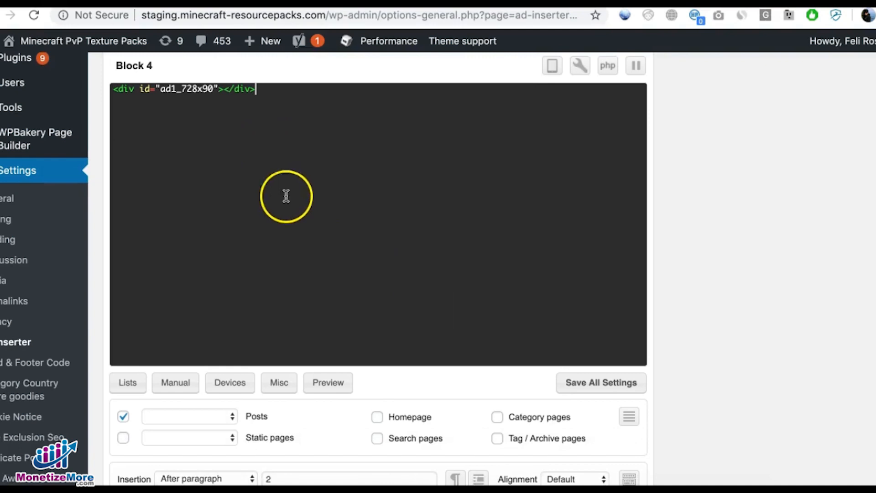
pyautogui.click(123, 394)
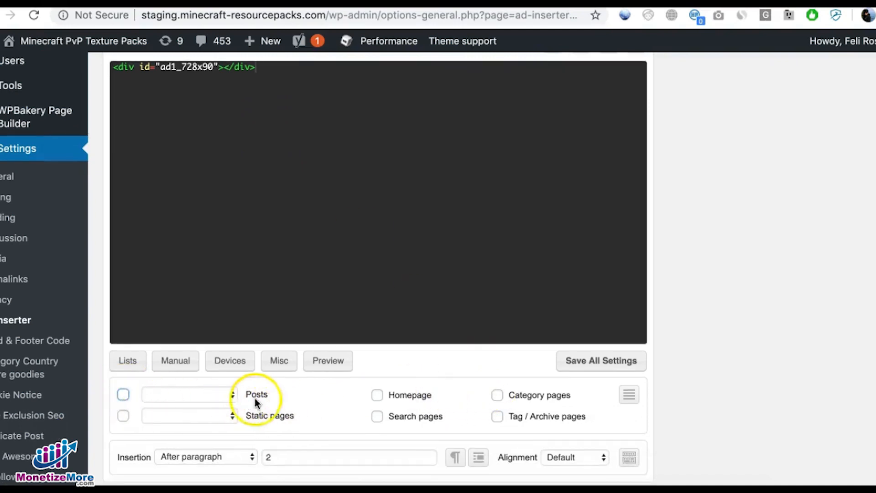
pyautogui.click(378, 396)
# Step: Set the insertion of block 4 to Before paragraph with paragraph number 1
pyautogui.scroll(-3, 344, 397)
pyautogui.scroll(-1, 344, 397)
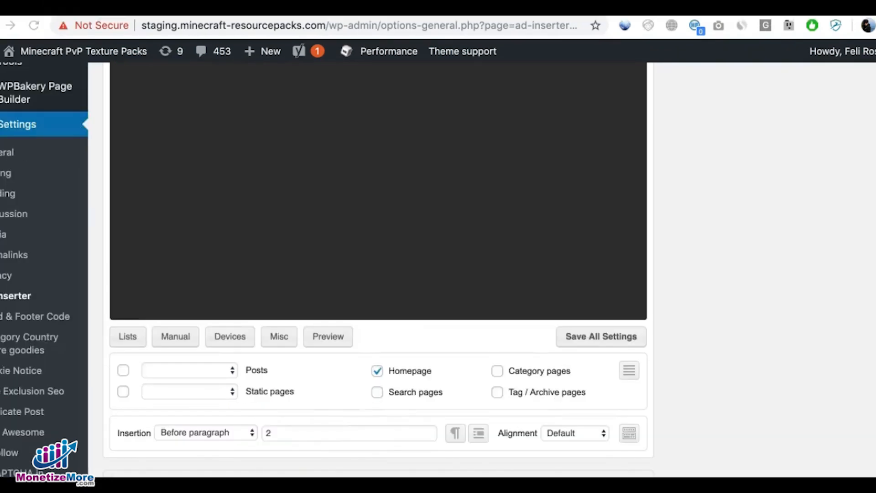
pyautogui.scroll(1, 218, 456)
pyautogui.click(220, 456)
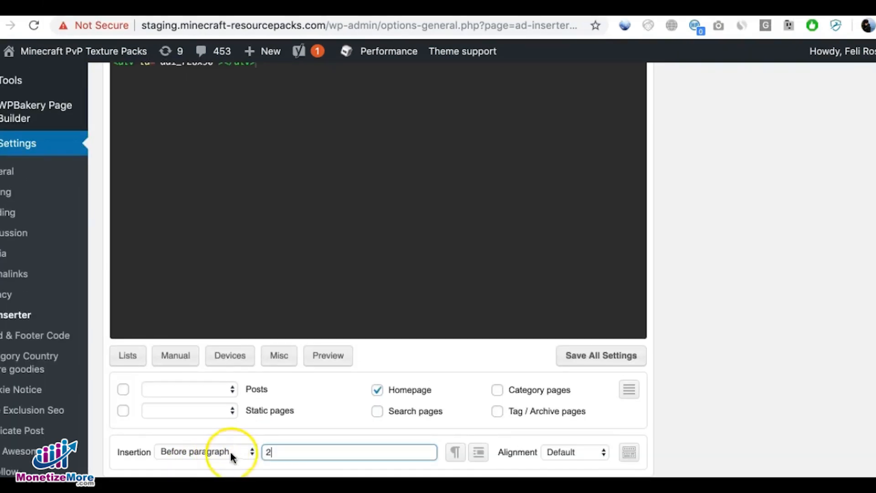
pyautogui.moveTo(277, 452); pyautogui.dragTo(256, 451)
pyautogui.write('1')
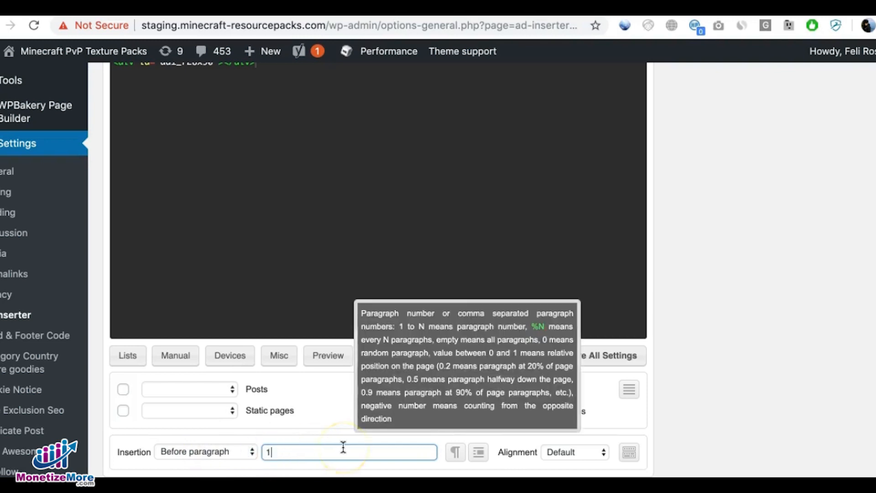
pyautogui.click(701, 400)
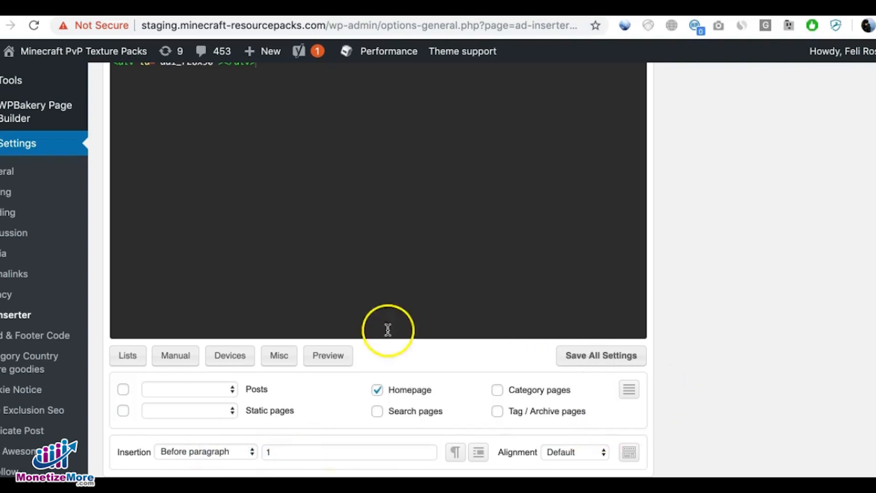
# Step: Open block 5 and paste the same ad1_728x90 div line into its empty code editor
pyautogui.scroll(5, 341, 366)
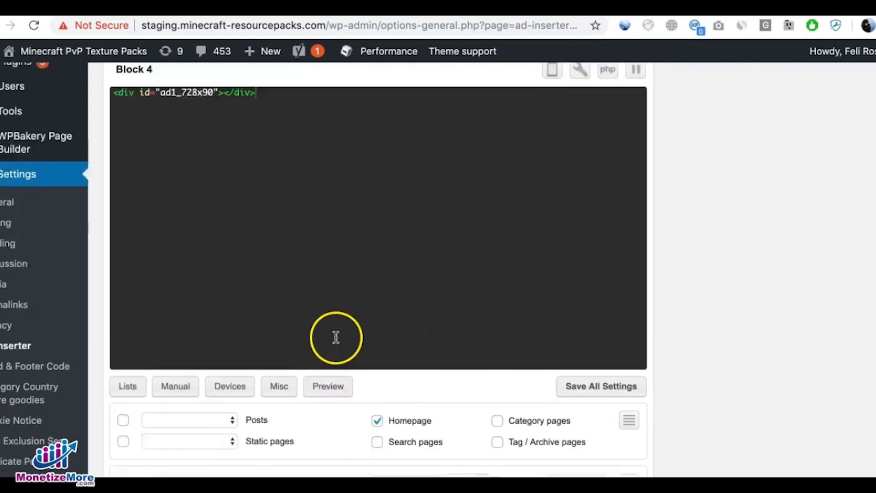
pyautogui.click(253, 173)
pyautogui.click(261, 261)
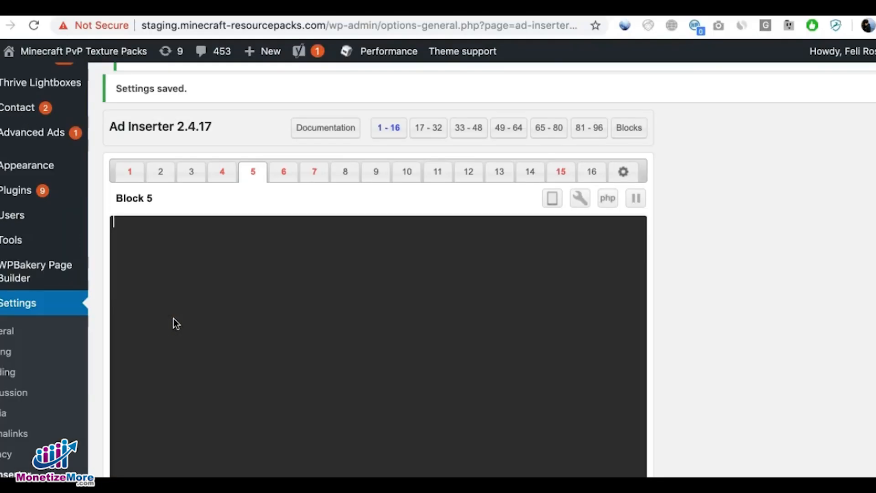
pyautogui.hotkey('ctrl', 'v')
# Step: Enable block 5 for Category pages, Tag / Archive pages and Search pages, and choose Before paragraph as its insertion
pyautogui.scroll(-3, 226, 278)
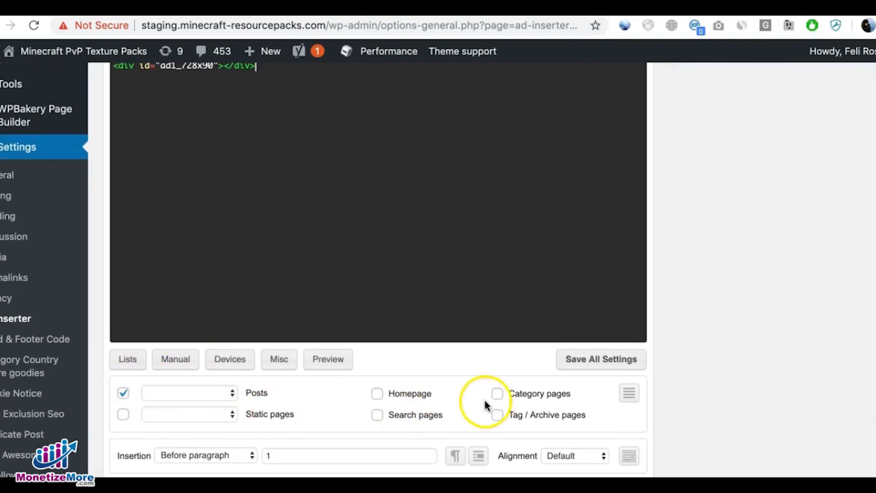
pyautogui.click(497, 415)
pyautogui.click(377, 415)
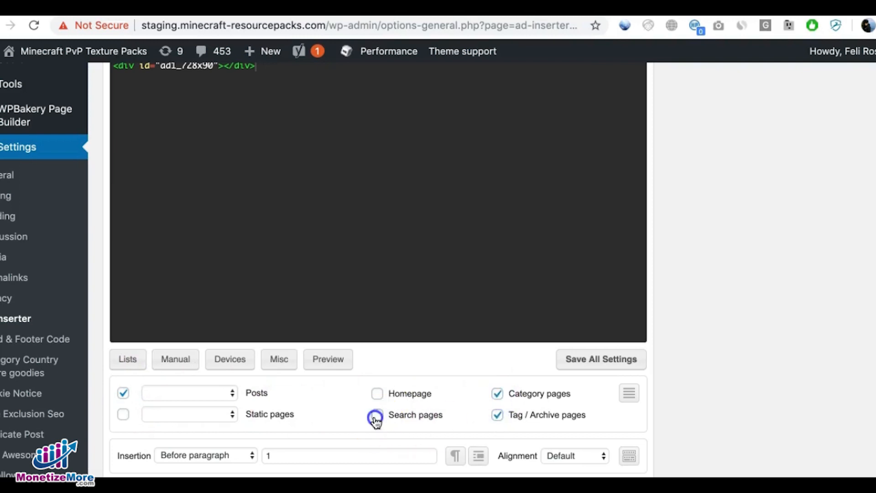
pyautogui.scroll(-1, 319, 414)
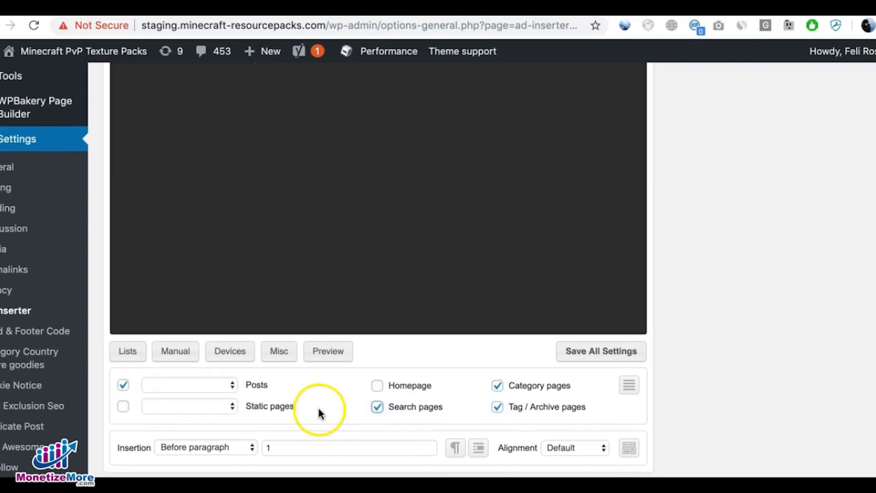
pyautogui.click(216, 447)
pyautogui.click(215, 446)
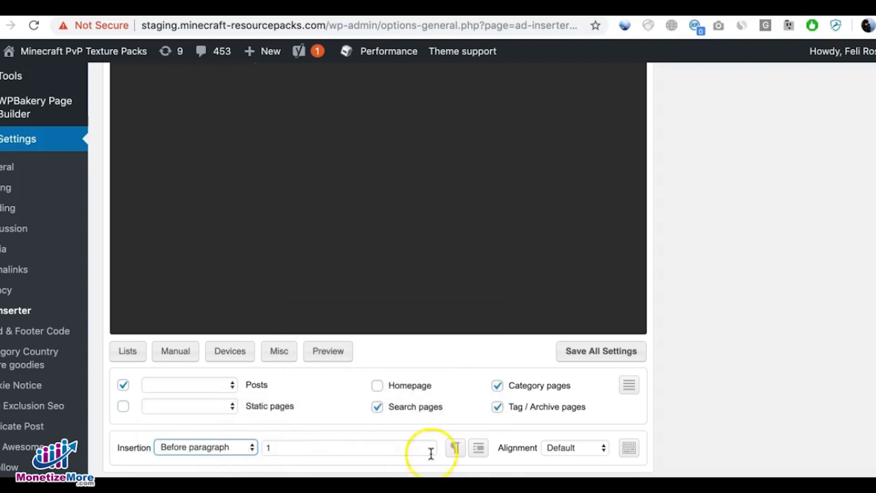
# Step: Open block 6 and paste the ad2_300x250 div line from the code notes into its empty code editor
pyautogui.scroll(3, 426, 368)
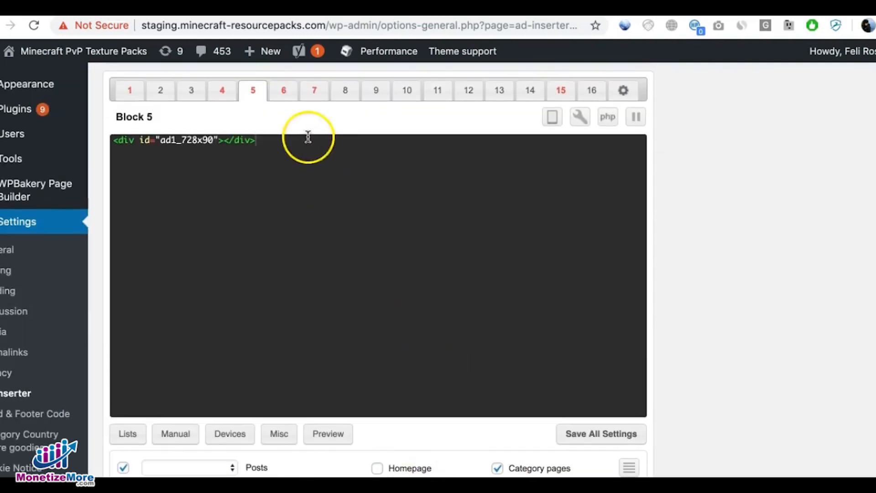
pyautogui.click(228, 91)
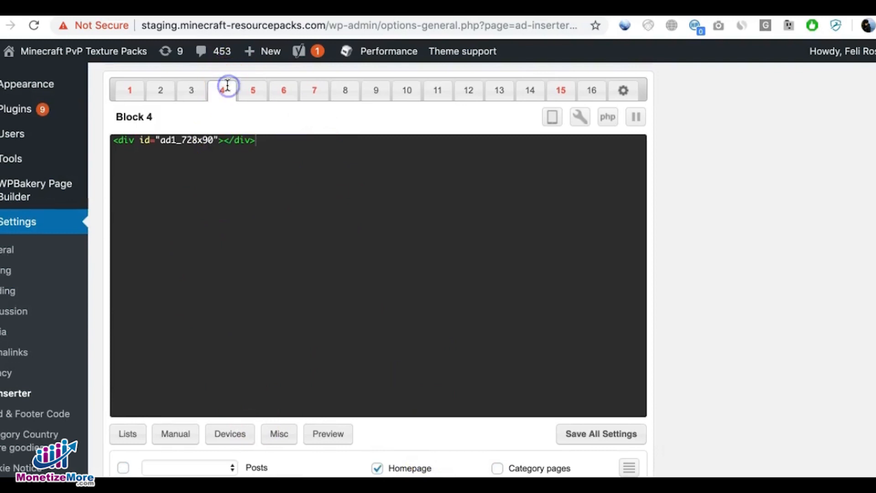
pyautogui.click(256, 93)
pyautogui.click(276, 95)
pyautogui.click(290, 161)
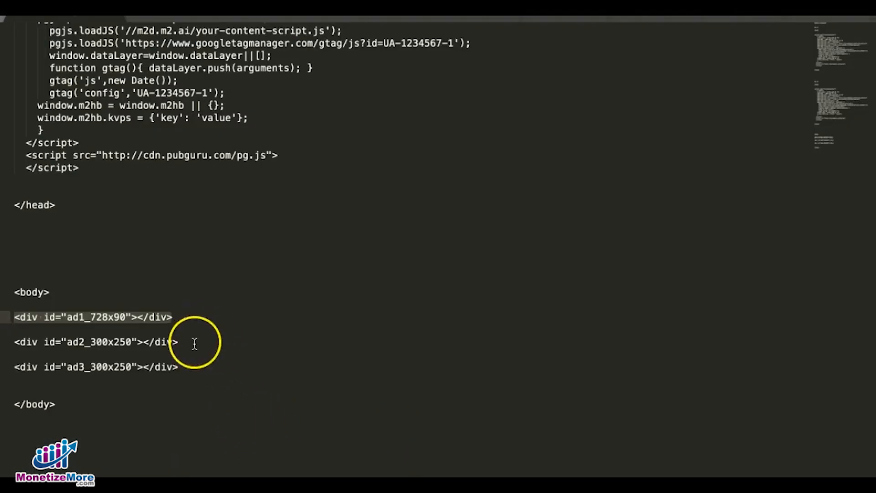
pyautogui.moveTo(201, 344); pyautogui.dragTo(15, 342)
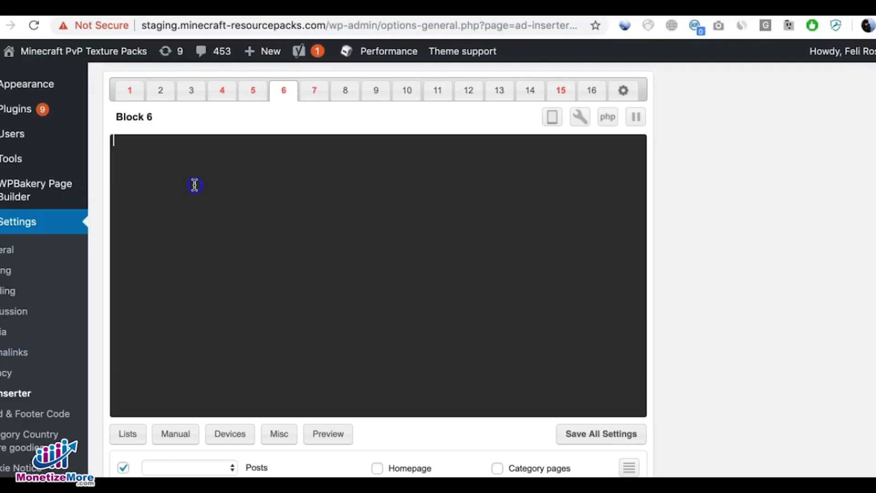
pyautogui.write('<div id="ad2_300x250"></div>')
# Step: Enable block 6 for Category pages, Tag / Archive pages and Search pages
pyautogui.scroll(-2, 257, 429)
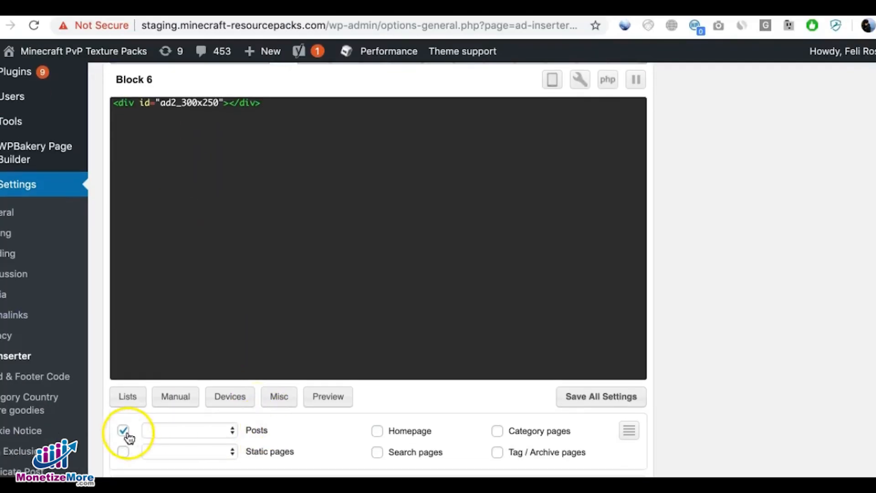
pyautogui.click(499, 431)
pyautogui.click(497, 453)
pyautogui.click(377, 451)
# Step: Set the insertion of block 6 to After paragraph with paragraph number 3
pyautogui.scroll(-2, 324, 433)
pyautogui.click(220, 453)
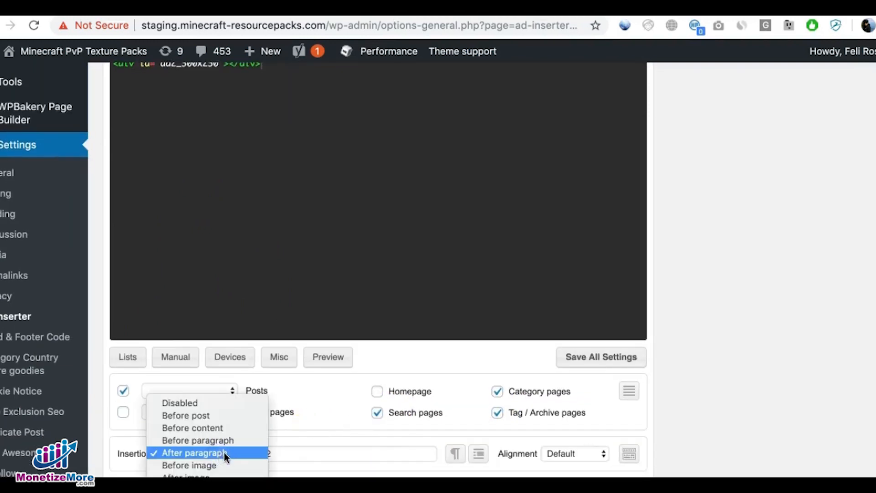
pyautogui.click(220, 438)
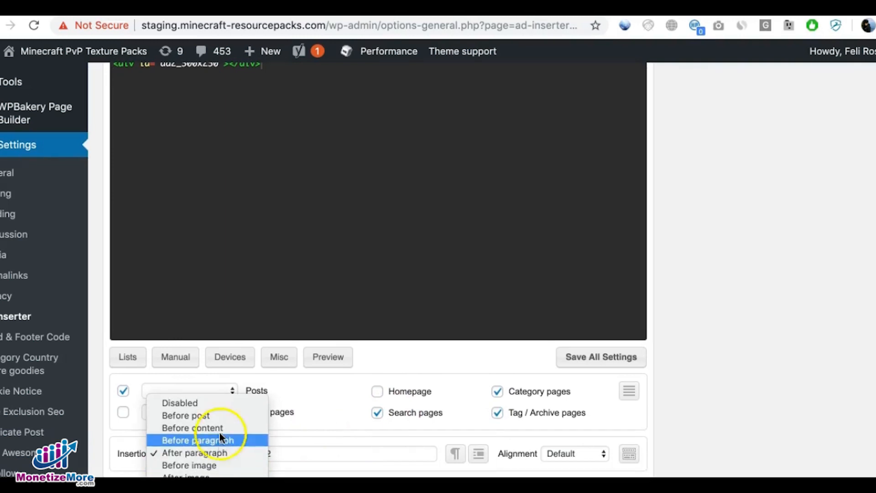
pyautogui.click(227, 455)
pyautogui.moveTo(277, 455); pyautogui.dragTo(251, 453)
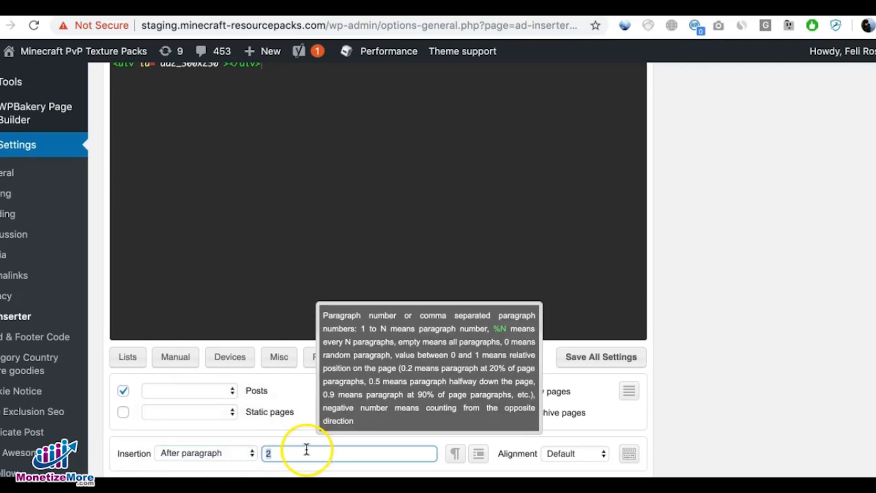
pyautogui.write('3')
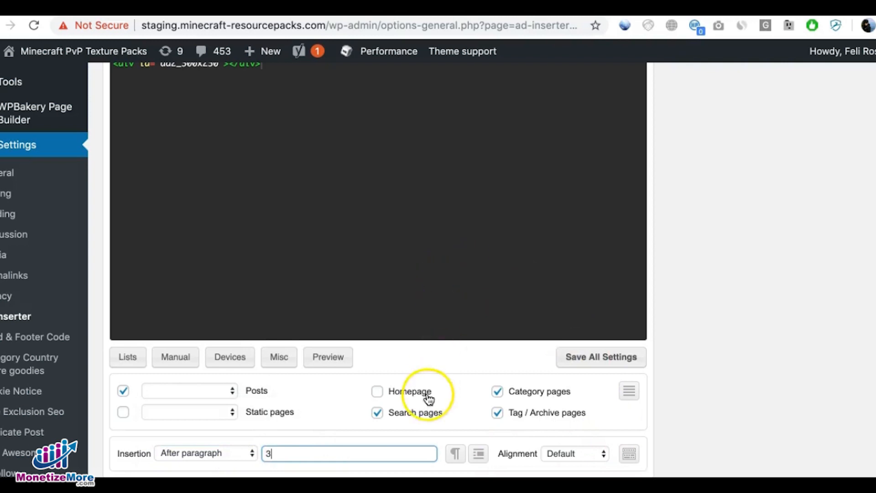
# Step: Open block 7 and paste the ad3_300x250 div line from the code notes into its empty code editor
pyautogui.scroll(3, 441, 374)
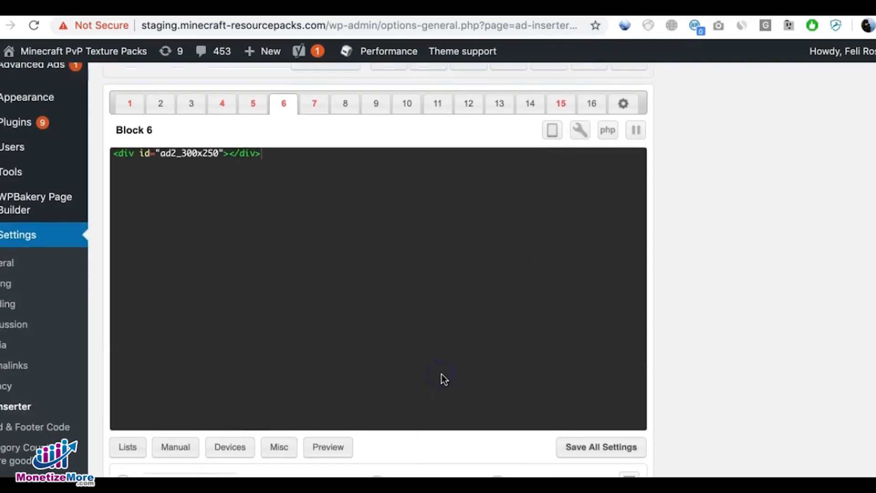
pyautogui.click(315, 102)
pyautogui.click(288, 165)
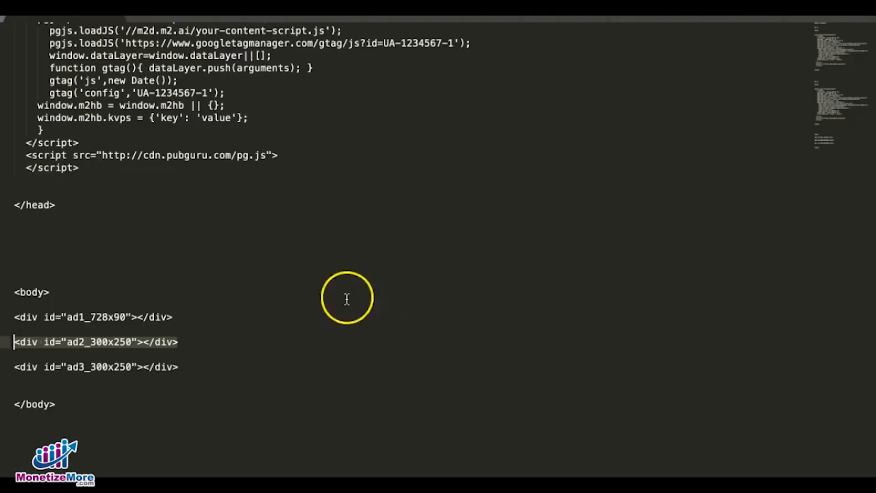
pyautogui.moveTo(179, 367); pyautogui.dragTo(14, 368)
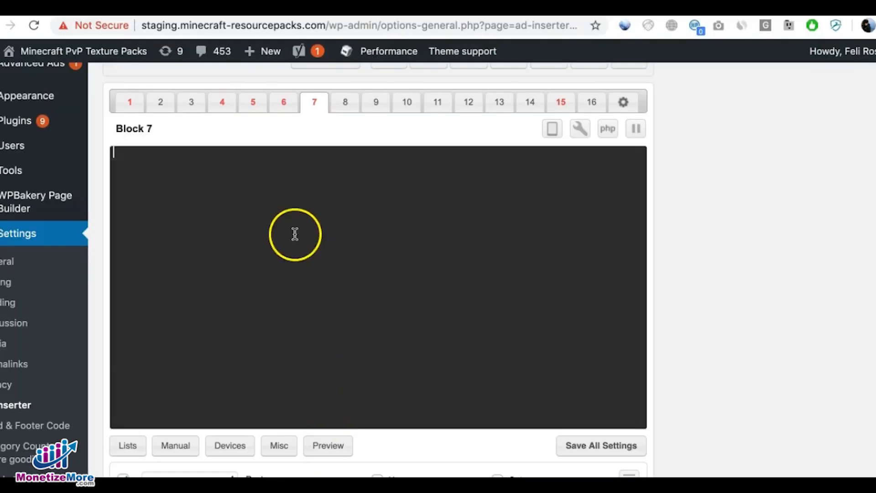
pyautogui.write('<div id="ad3_300x250"></div>')
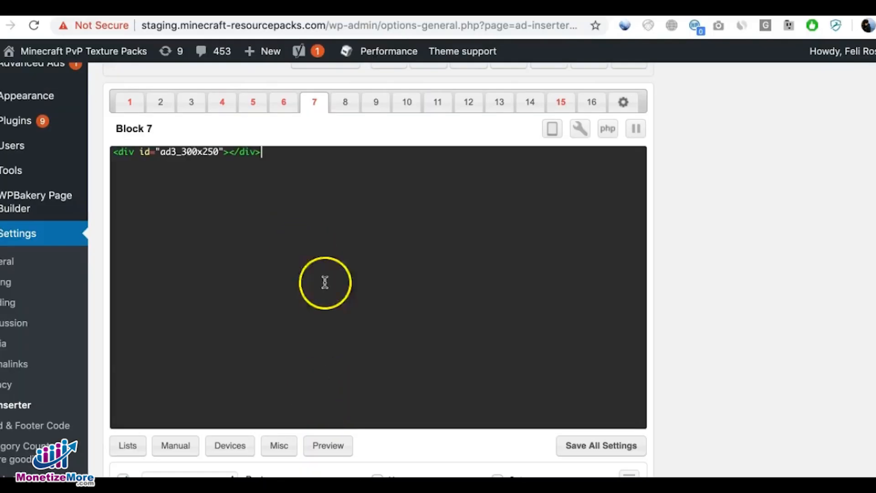
# Step: Enable block 7 for Search pages, Tag / Archive pages and Category pages, and choose After comments as its insertion
pyautogui.scroll(-3, 290, 401)
pyautogui.click(377, 440)
pyautogui.click(498, 440)
pyautogui.click(497, 419)
pyautogui.scroll(-2, 477, 420)
pyautogui.scroll(-1, 478, 420)
pyautogui.click(207, 443)
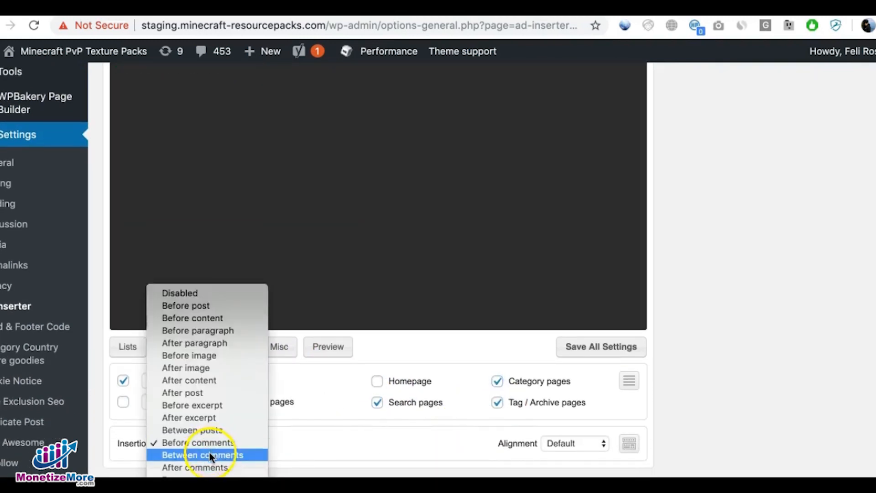
pyautogui.click(196, 466)
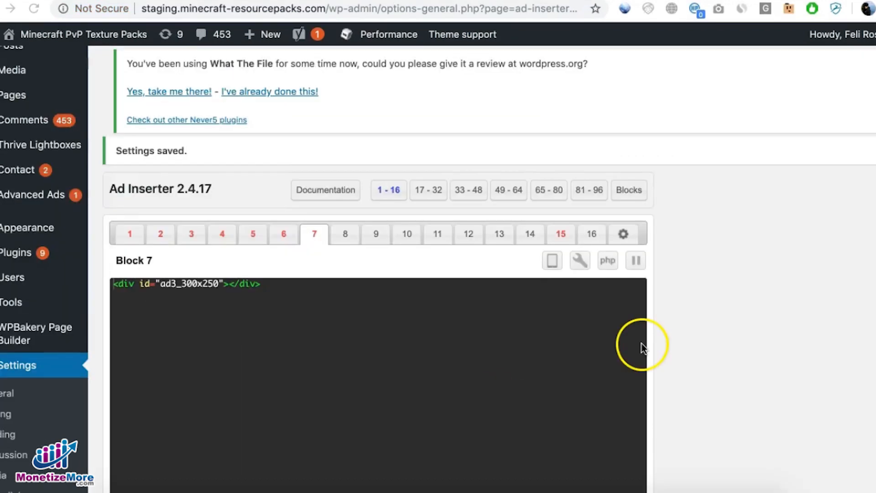
# Step: Open block 2 and rename it as Homepage Header
pyautogui.click(162, 194)
pyautogui.click(156, 221)
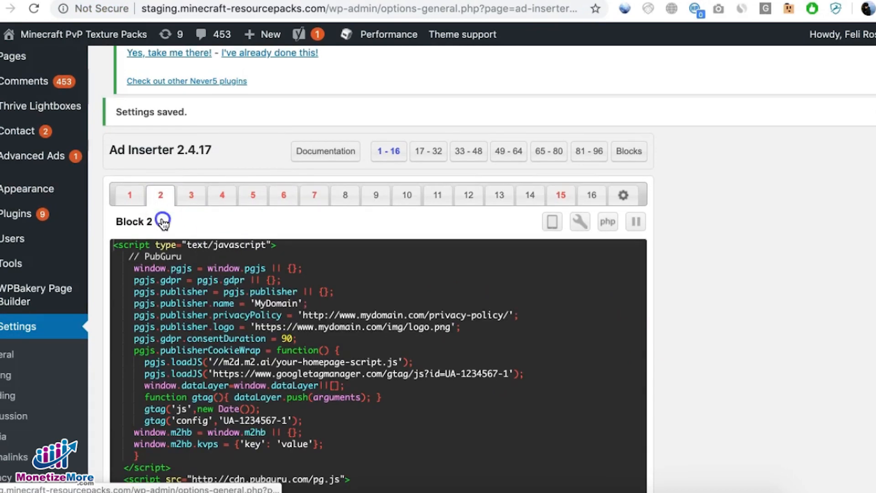
pyautogui.moveTo(154, 223); pyautogui.dragTo(15, 220)
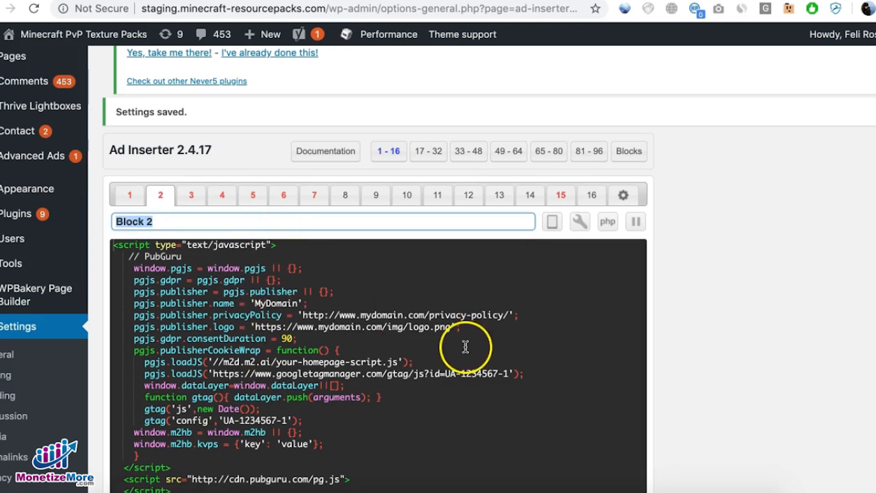
pyautogui.write('Homepage Header')
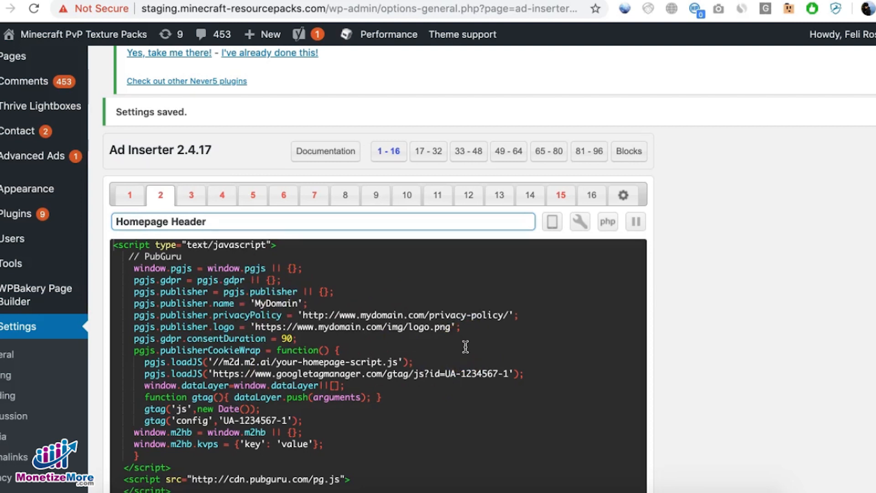
# Step: Rename block 3 as the content header and open the name of block 4 for editing
pyautogui.click(852, 292)
pyautogui.click(192, 197)
pyautogui.click(183, 221)
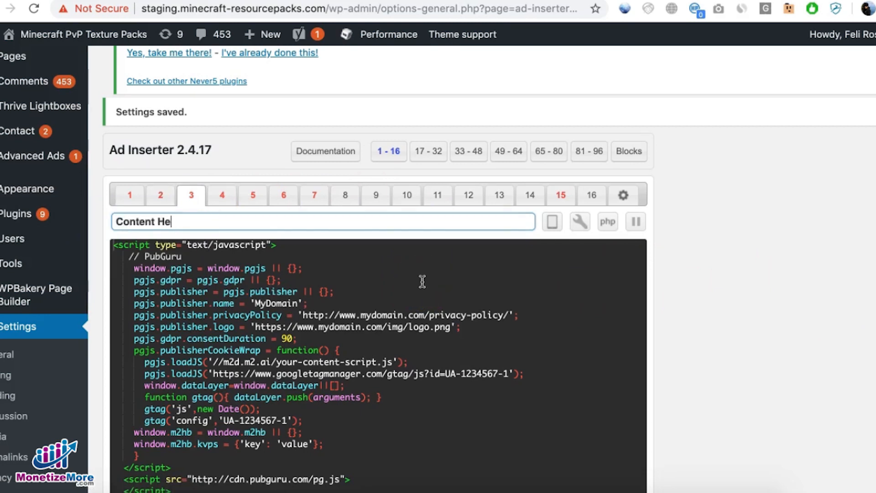
pyautogui.click(215, 195)
pyautogui.click(147, 221)
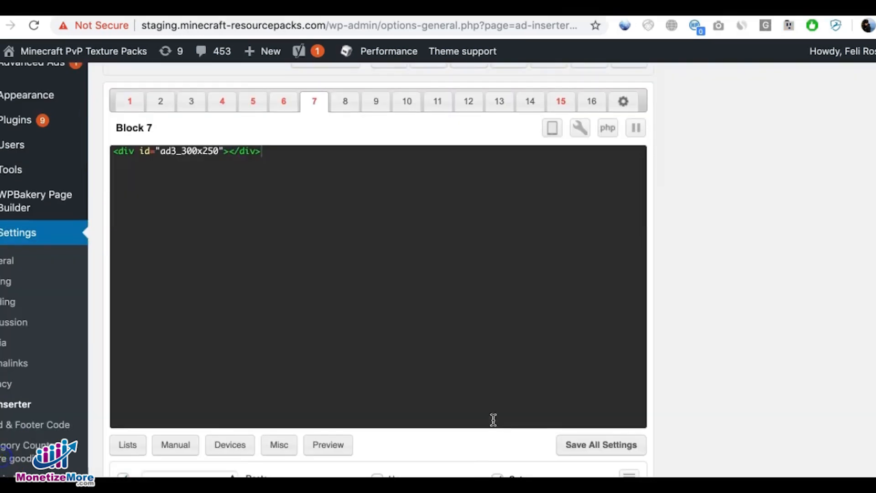
# Step: Save all Ad Inserter settings and load the homepage staging.minecraft-resourcepacks.com in a new browser tab
pyautogui.click(603, 447)
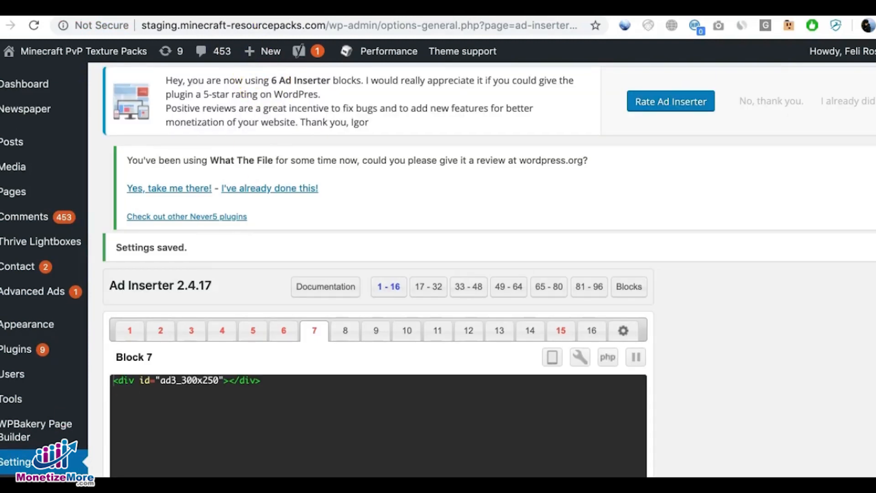
pyautogui.press('super+t')
pyautogui.write('stag')
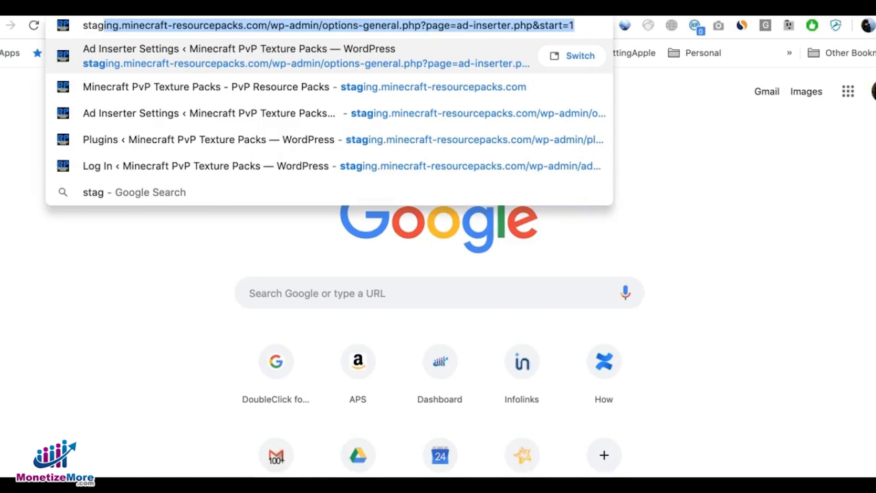
pyautogui.press('Down')
pyautogui.press('Return')
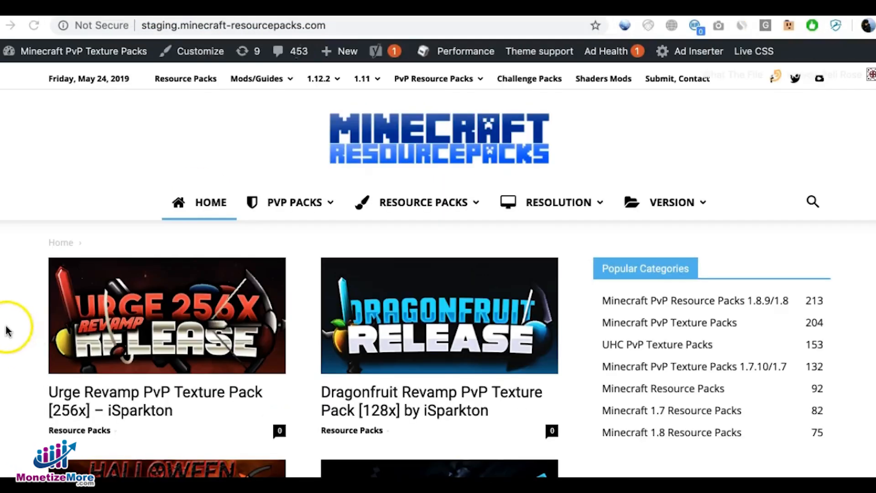
# Step: View the homepage's page source, search it for pubguru and examine the homepage script line in the inserted header code
pyautogui.rightClick(30, 319)
pyautogui.click(99, 465)
pyautogui.click(107, 469)
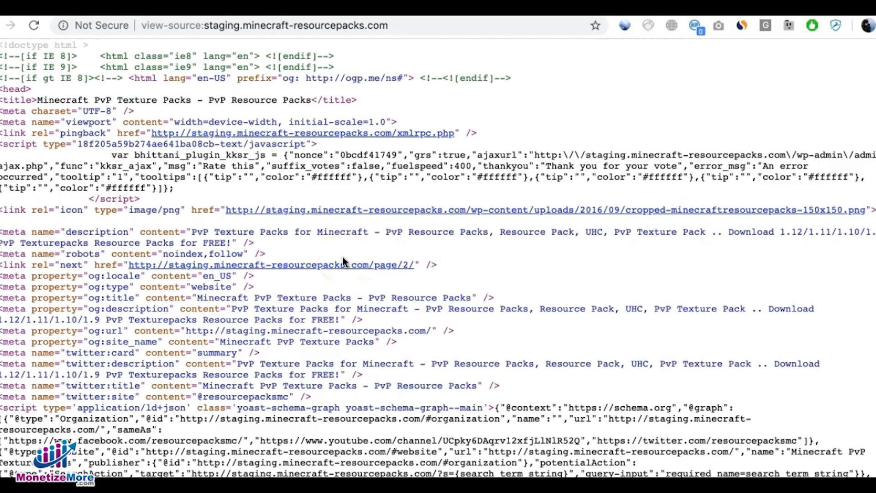
pyautogui.press('super+f')
pyautogui.write('pubguru')
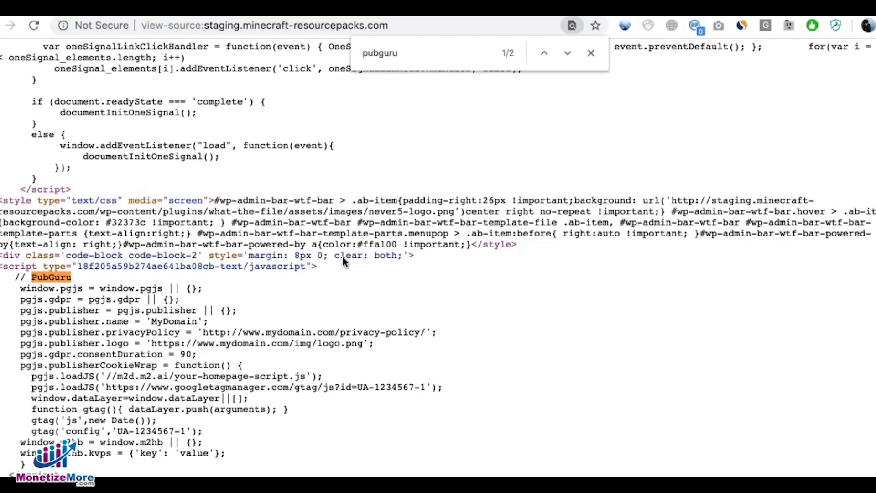
pyautogui.scroll(-4, 376, 274)
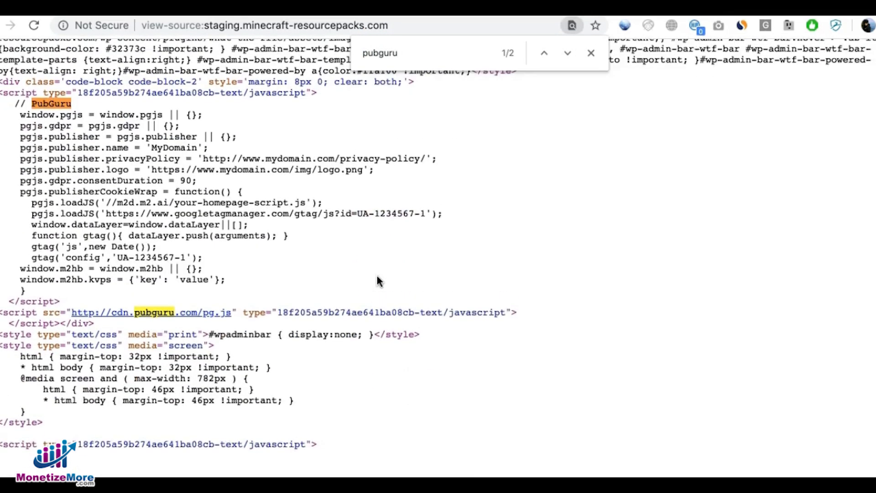
pyautogui.scroll(1, 376, 274)
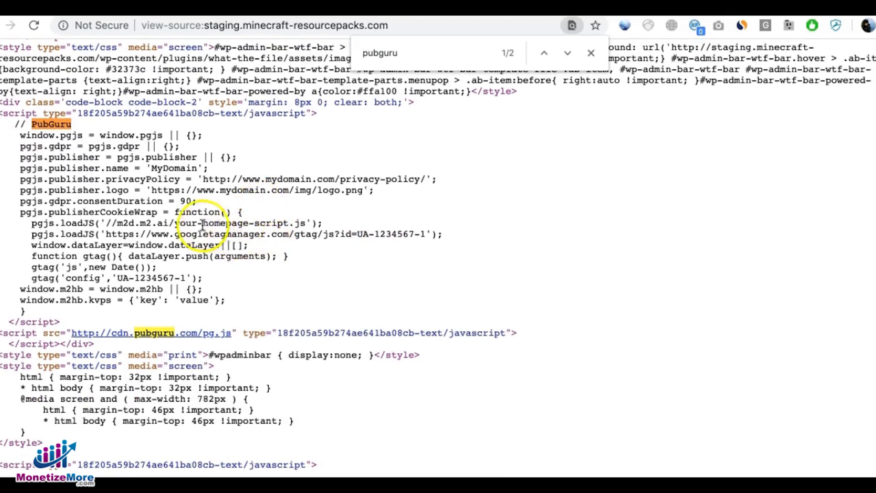
pyautogui.moveTo(168, 223); pyautogui.dragTo(322, 223)
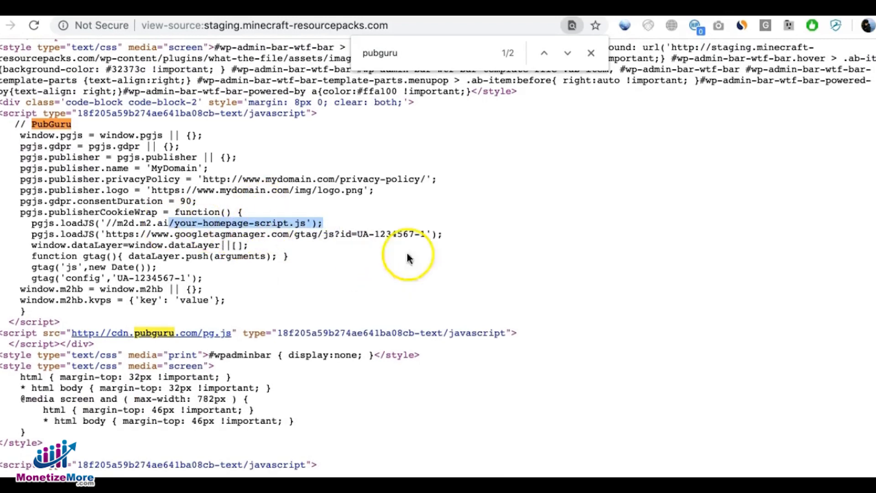
# Step: Open the Dragonfruit Revamp PvP Texture Pack post, search its page source for pubguru and examine the content script line
pyautogui.click(273, 6)
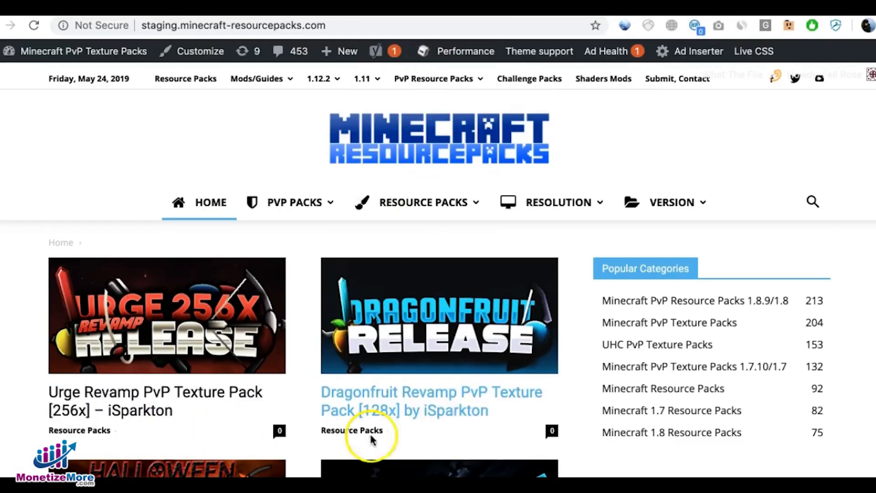
pyautogui.click(459, 411)
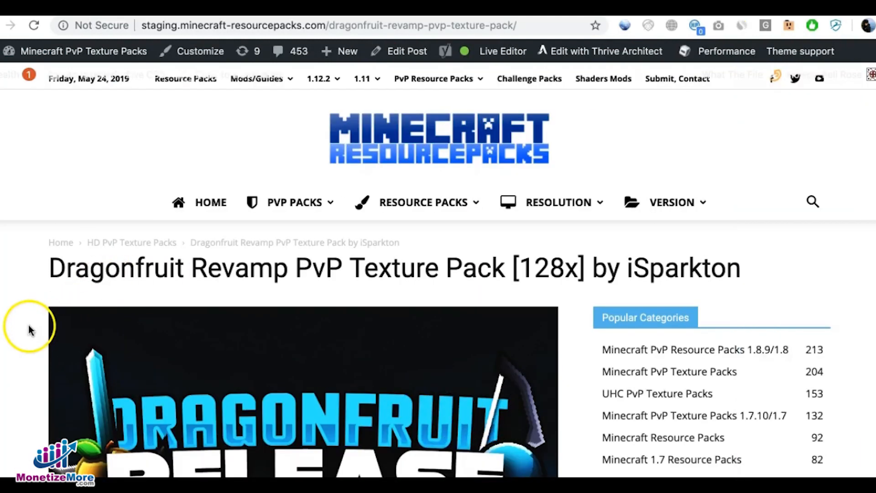
pyautogui.rightClick(7, 327)
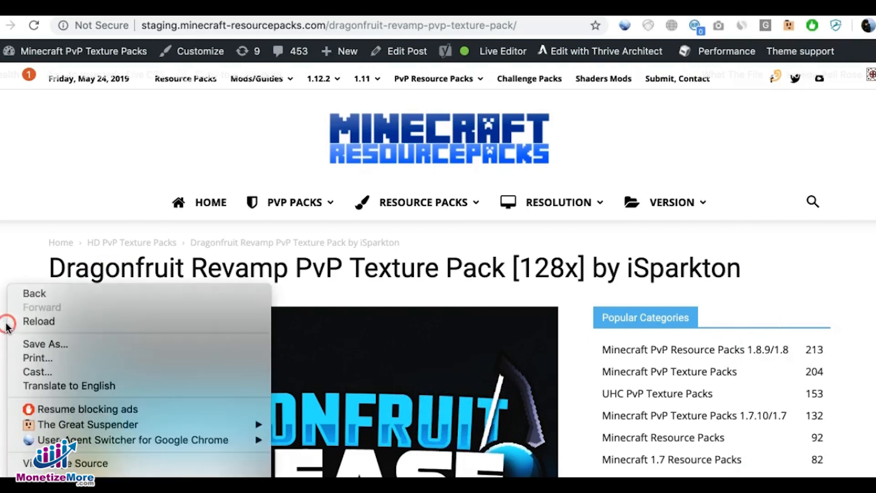
pyautogui.click(93, 470)
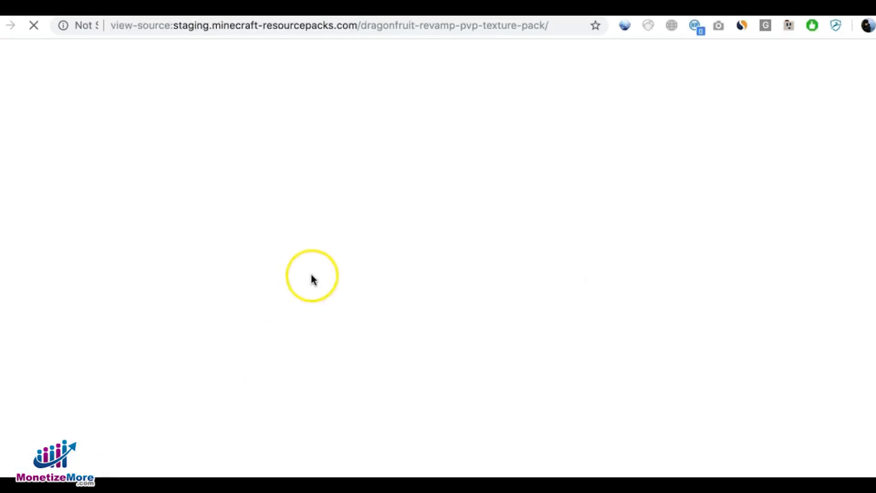
pyautogui.press('super+f')
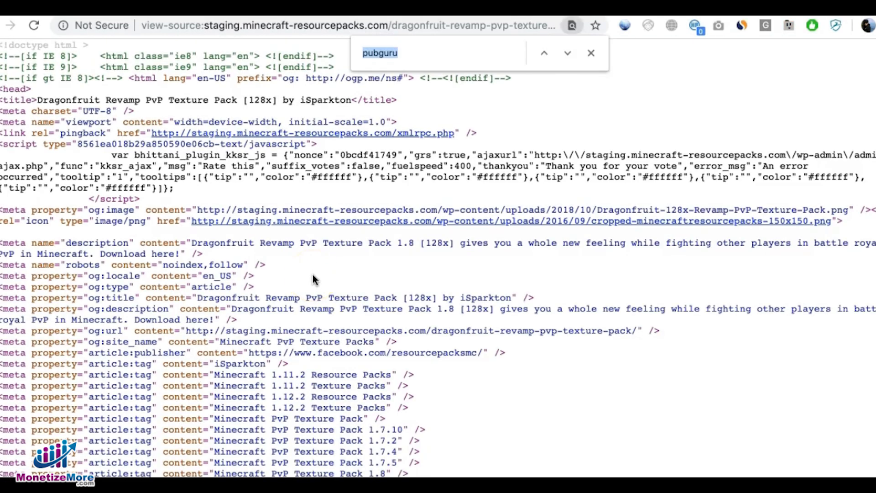
pyautogui.press('Return')
pyautogui.scroll(-5, 314, 279)
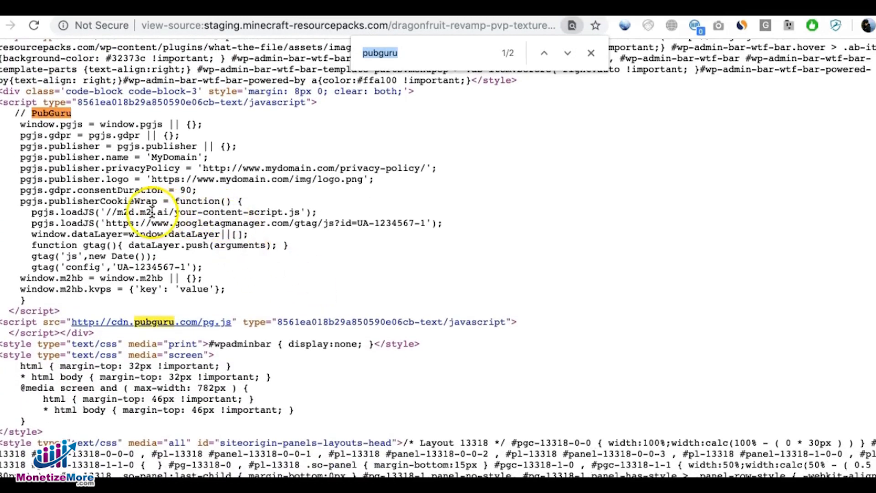
pyautogui.moveTo(152, 211); pyautogui.dragTo(305, 211)
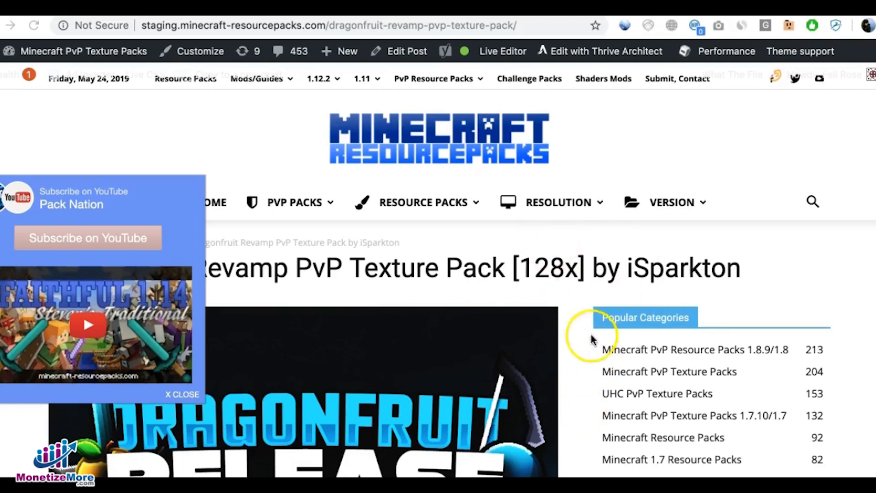
pyautogui.scroll(-2, 569, 280)
pyautogui.scroll(1, 570, 287)
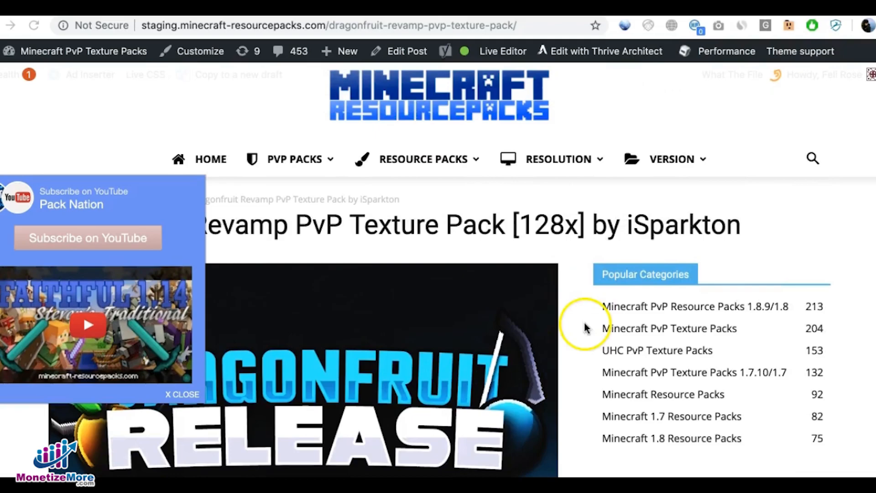